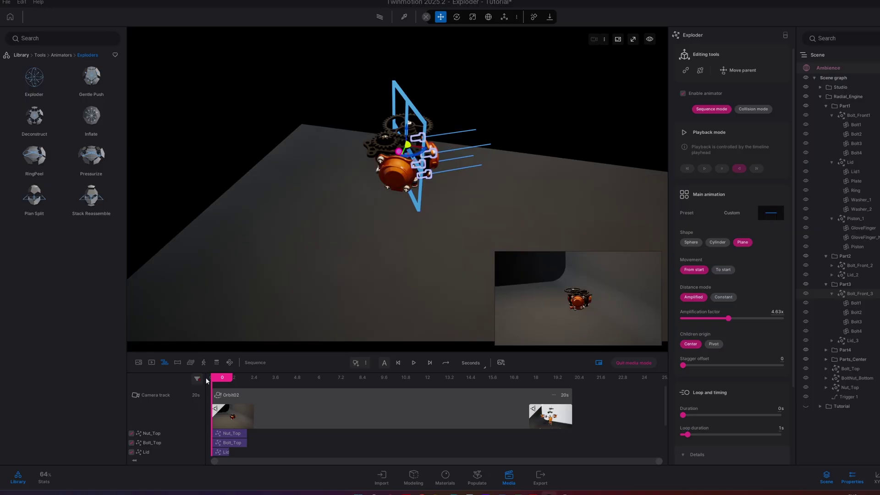
Step: Play the media sequence of the exploding radial engine from the start and look at it in the viewport
key(space)
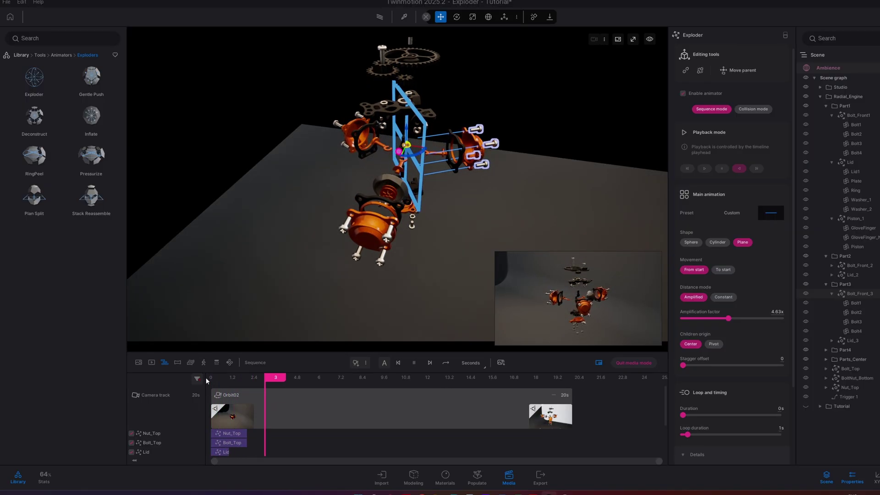
right_drag(229, 310, 279, 311)
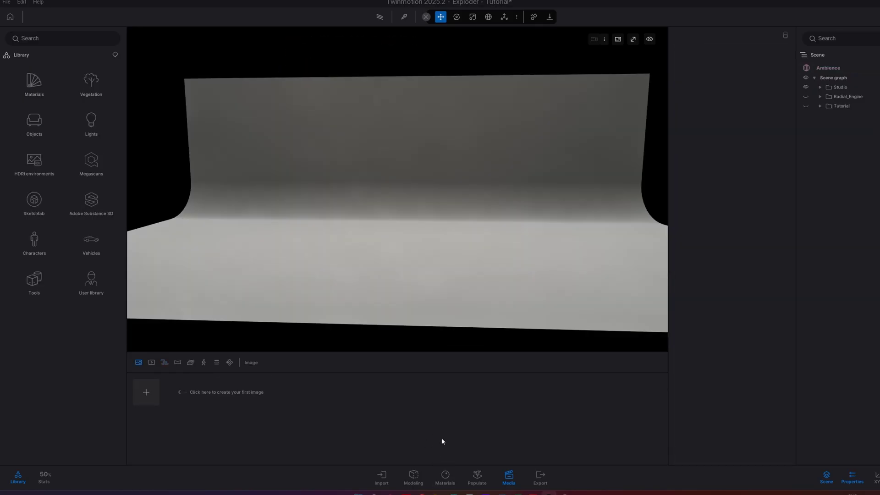
Step: Add the Gentle Push exploder preset from the animators library to the studio floor and raise it above the ground
click(36, 281)
click(40, 202)
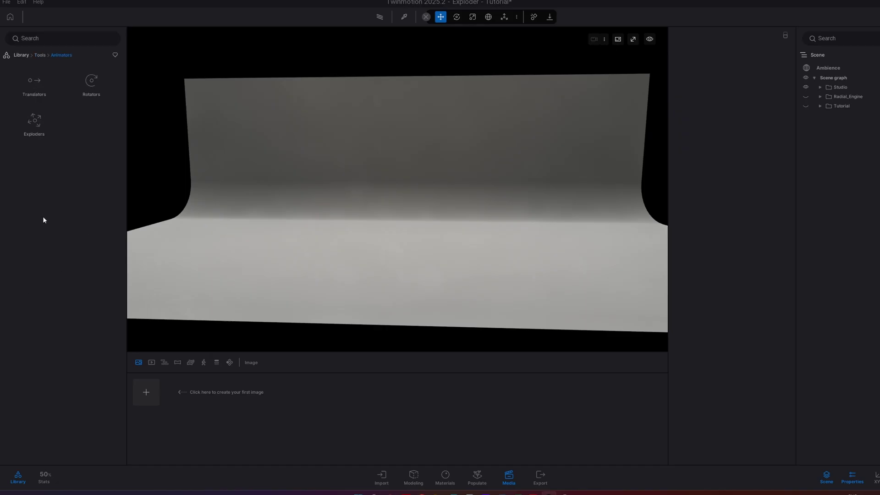
click(35, 125)
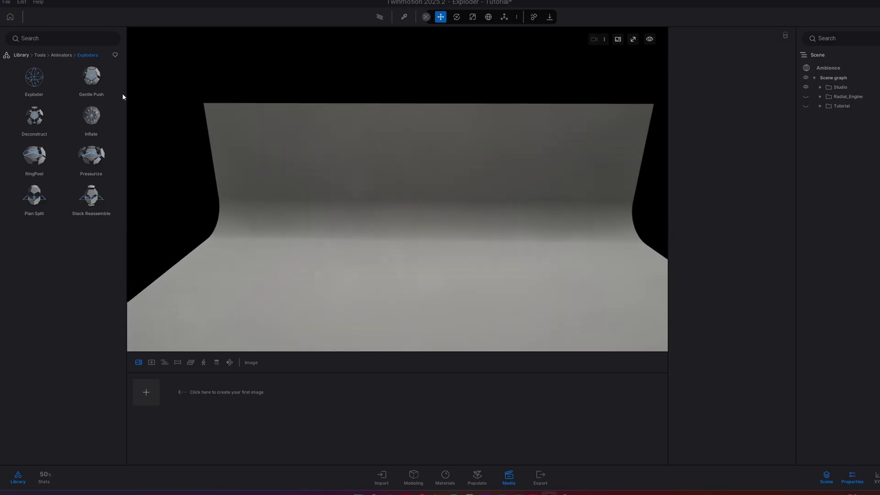
drag(260, 270, 260, 269)
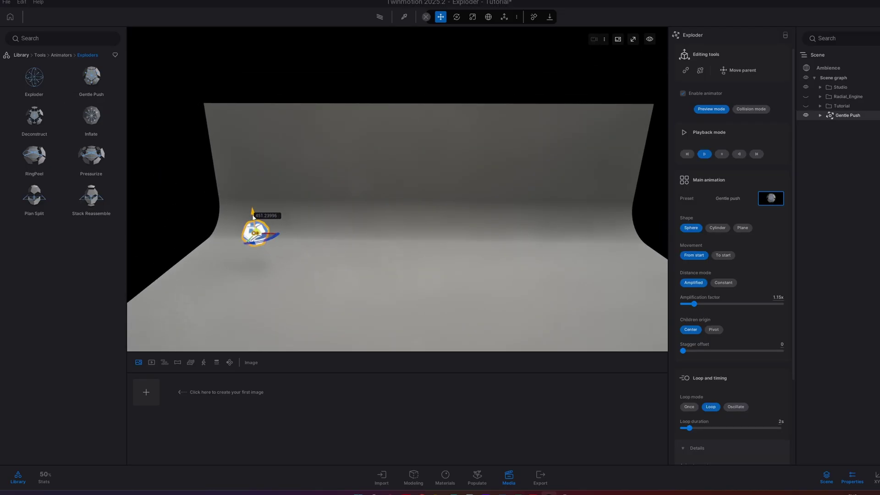
key(w)
right_drag(253, 218, 298, 286)
click(295, 298)
key(w)
key(s)
key(w)
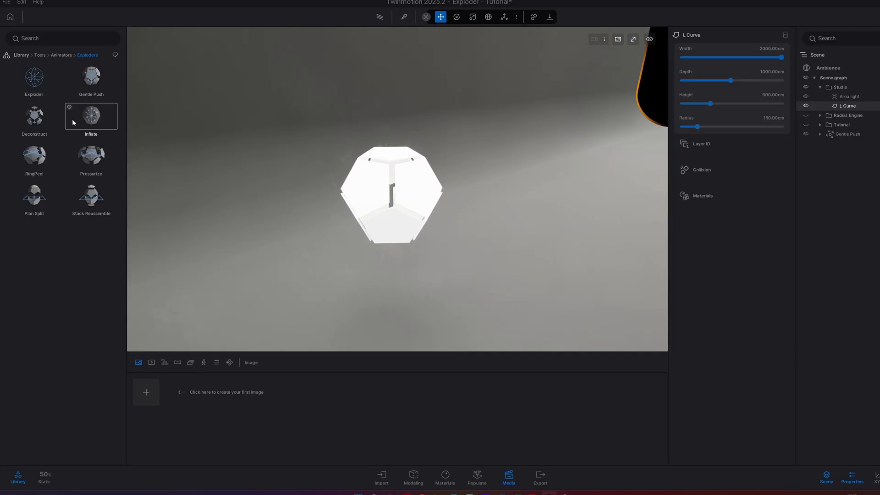
Step: Place a Deconstruct exploder preset beside the Gentle Push sample and raise it above the floor
drag(41, 121, 509, 185)
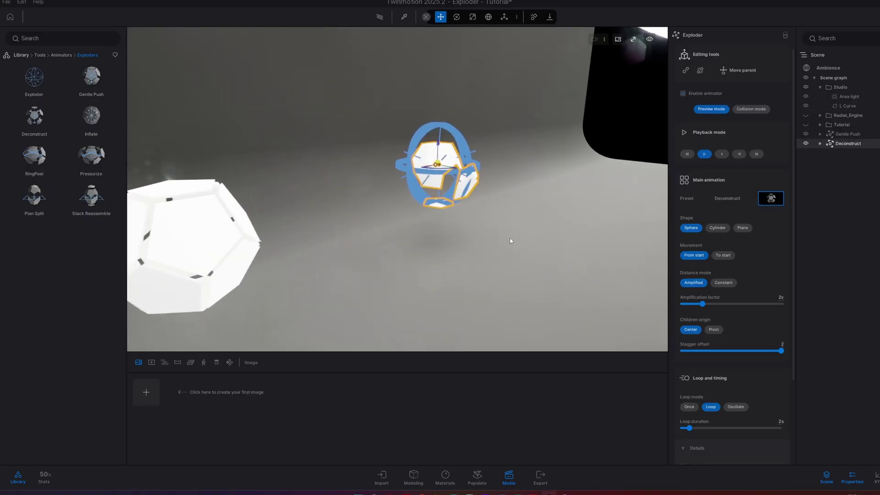
click(470, 228)
key(s)
right_drag(616, 276, 421, 164)
click(441, 173)
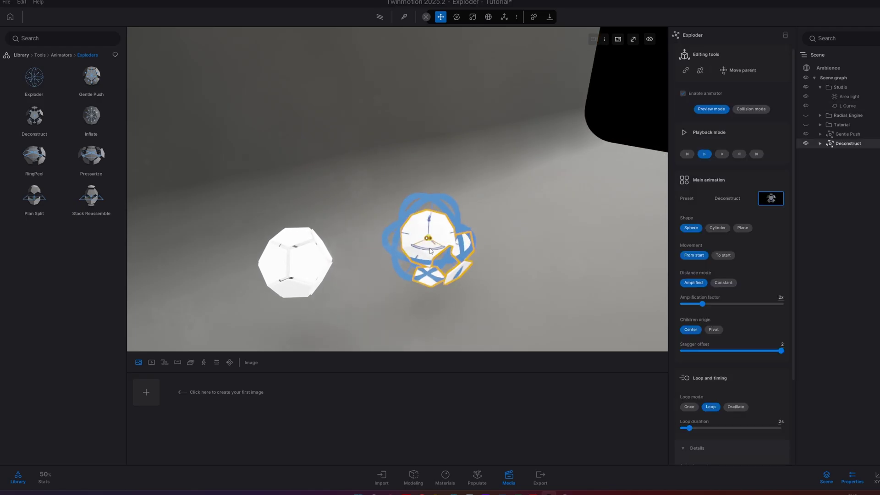
click(473, 290)
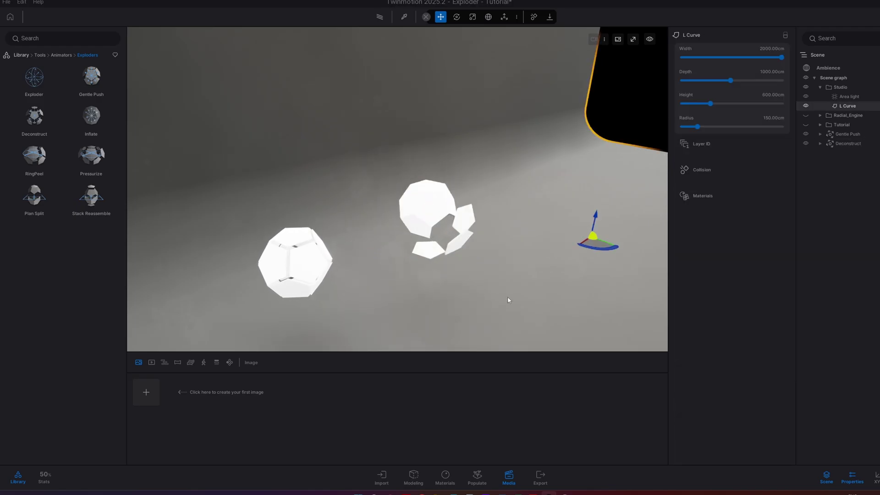
key(w)
mouse_move(508, 301)
right_down()
mouse_move(502, 312)
mouse_move(357, 294)
mouse_move(294, 305)
mouse_move(477, 291)
mouse_move(507, 300)
right_up()
key(d)
key(a)
key(s)
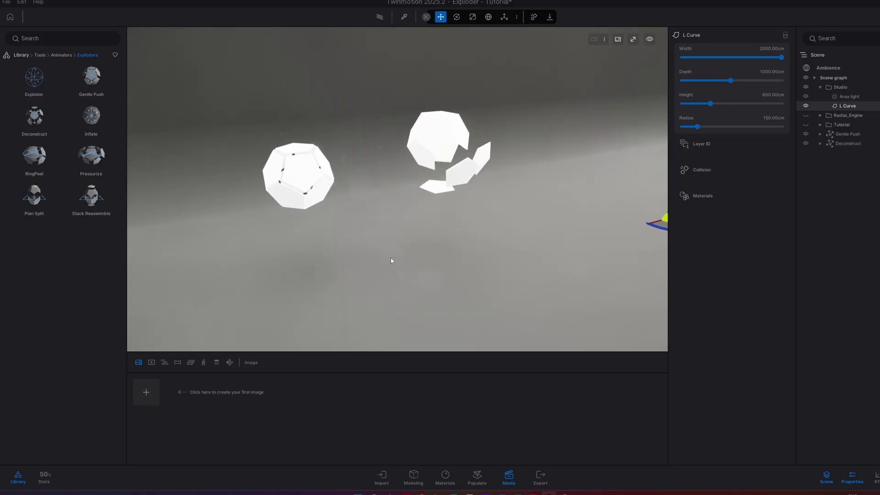
Step: Place an Inflate exploder preset on the other side of the Gentle Push sample and raise it off the floor
drag(92, 116, 186, 137)
key(a)
key(w)
right_drag(210, 189, 293, 204)
key(e)
key(s)
drag(319, 201, 393, 283)
shift+middle_drag(395, 283, 397, 253)
drag(394, 250, 394, 234)
key(w)
mouse_move(447, 270)
right_down()
mouse_move(474, 300)
mouse_move(458, 275)
right_up()
click(455, 239)
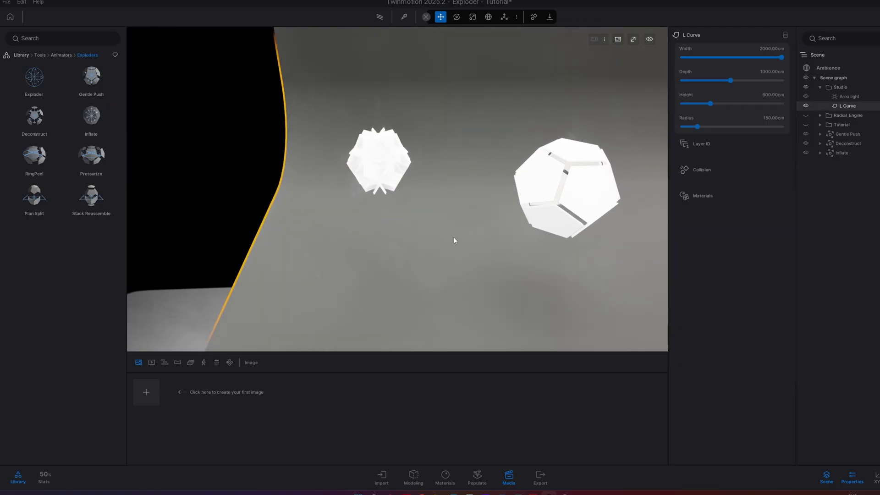
Step: Add a RingPeel exploder preset to the row, next to the Deconstruct sample
scroll(455, 241, up, 5)
shift+middle_drag(456, 241, 524, 248)
scroll(398, 189, down, 4)
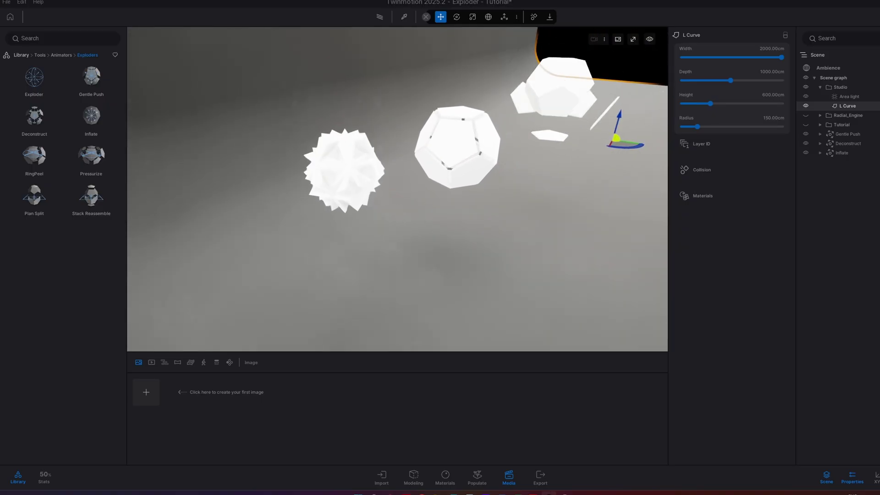
shift+middle_drag(397, 189, 202, 181)
drag(312, 242, 298, 243)
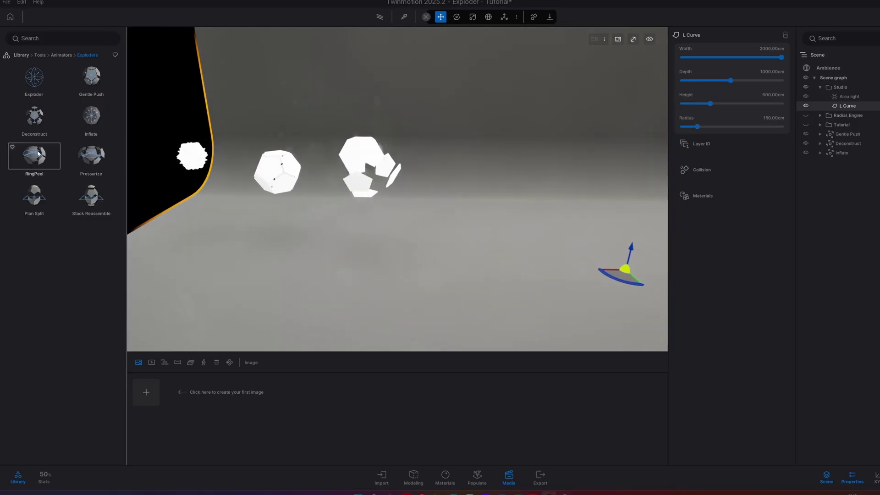
drag(38, 154, 452, 165)
click(506, 274)
right_drag(506, 274, 546, 268)
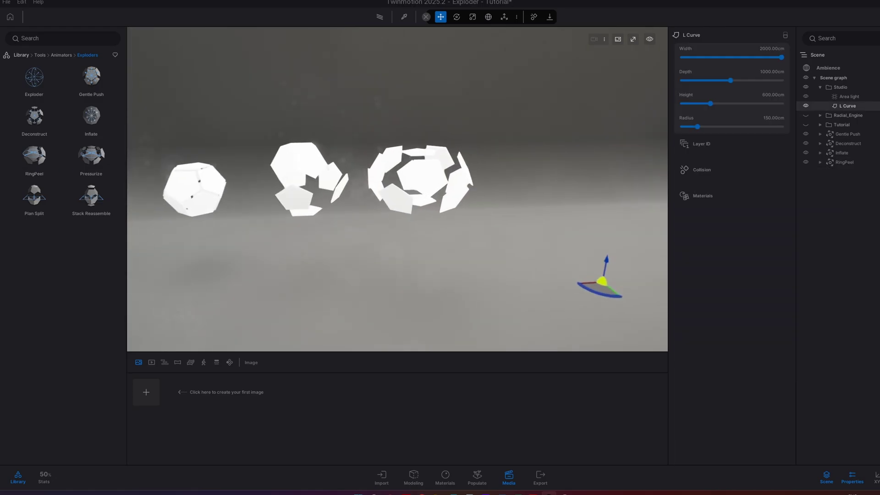
scroll(490, 277, down, 3)
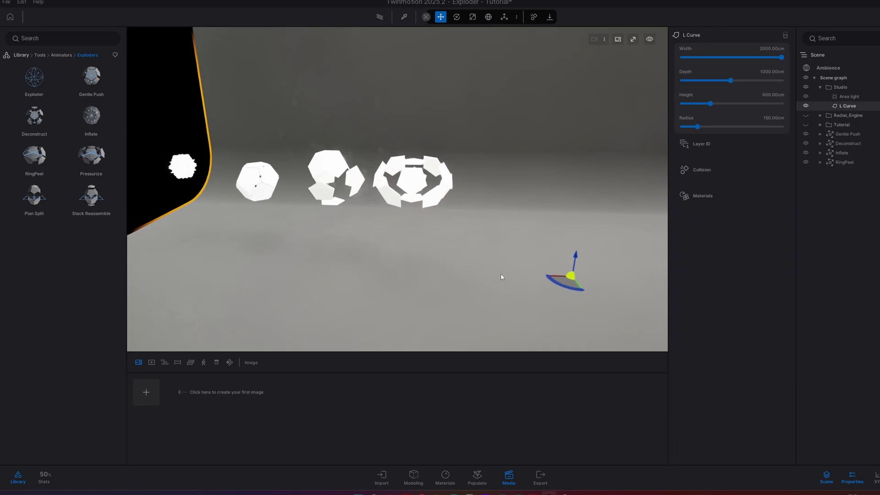
Step: Add a Pressurize exploder preset at the end of the row, next to the RingPeel sample
drag(89, 169, 521, 160)
right_drag(531, 265, 619, 248)
click(543, 265)
key(w)
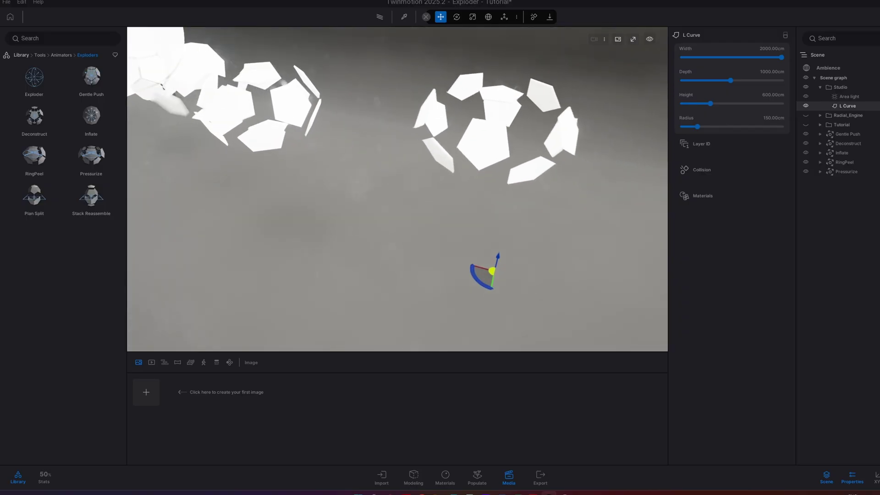
Step: Place a Plan Split exploder preset in front of the existing row and raise it above the floor
key(s)
right_drag(486, 254, 428, 227)
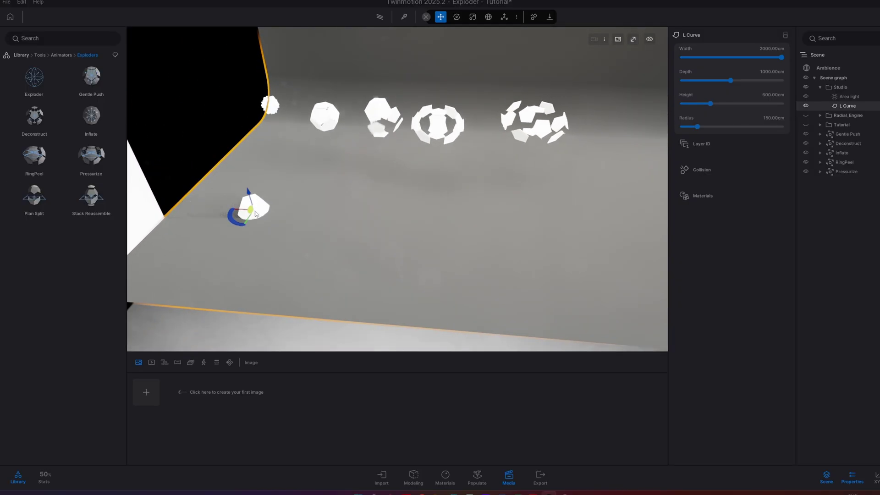
drag(264, 216, 270, 203)
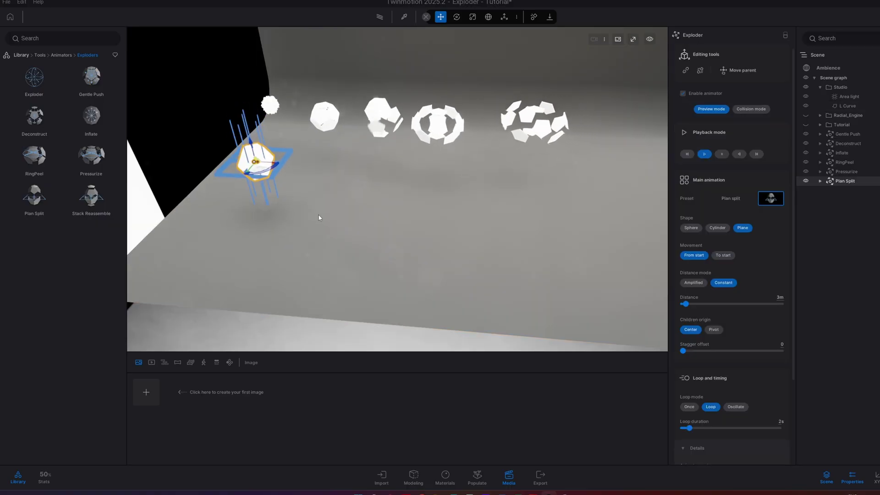
Step: Place a Stack Reassemble exploder preset next to the Plan Split sample in the front row
key(w)
right_drag(319, 218, 275, 200)
key(d)
drag(91, 202, 493, 197)
key(a)
right_drag(422, 283, 477, 301)
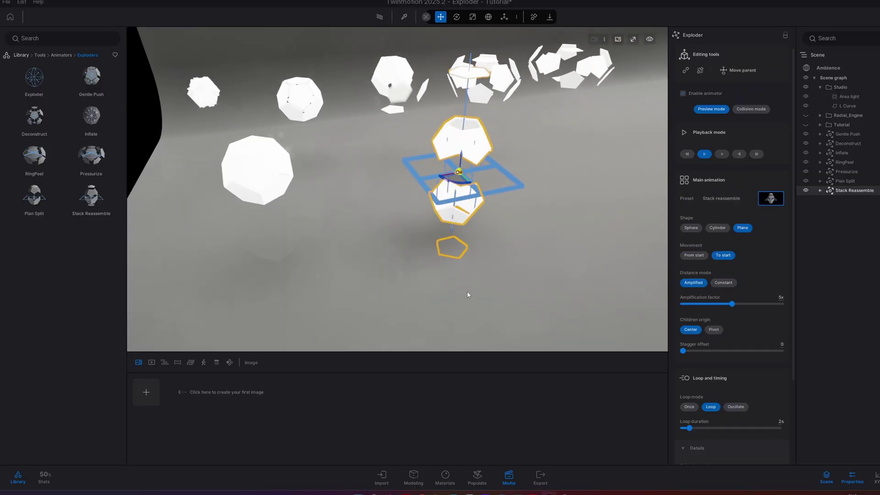
click(531, 296)
mouse_move(530, 294)
right_down()
mouse_move(569, 293)
mouse_move(500, 294)
mouse_move(542, 289)
right_up()
key(s)
key(a)
drag(573, 298, 530, 292)
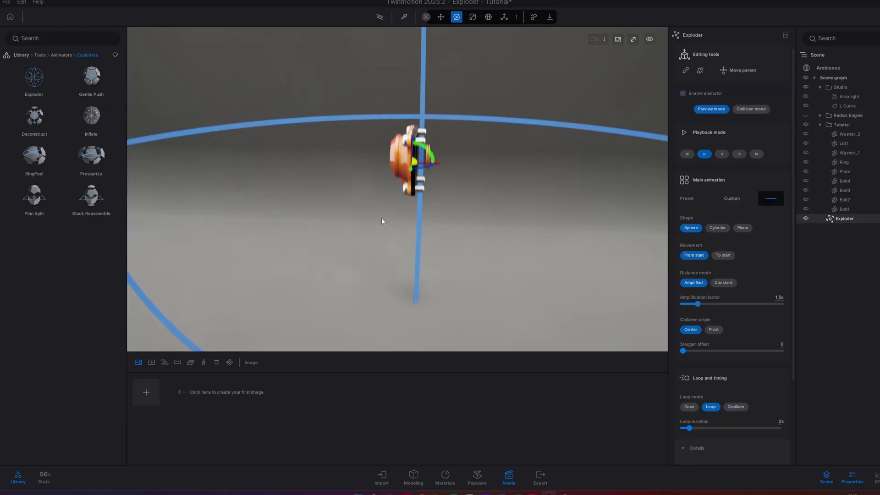
Step: Examine the separate parts in the Tutorial folder and their pivots one by one, from Bolt1 up to Washer_2
mouse_move(382, 219)
shift+middle_down()
mouse_move(390, 221)
mouse_move(383, 216)
shift+middle_up()
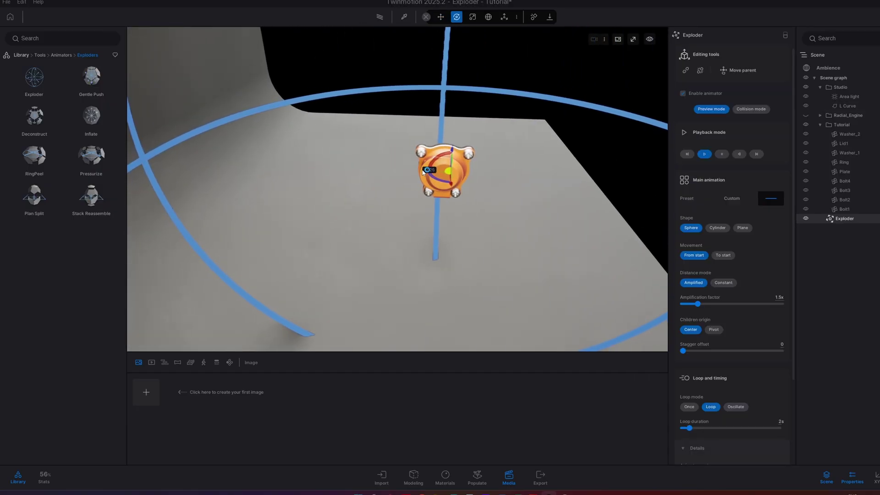
drag(423, 173, 416, 172)
mouse_move(416, 173)
shift+middle_down()
mouse_move(424, 181)
mouse_move(413, 159)
shift+middle_up()
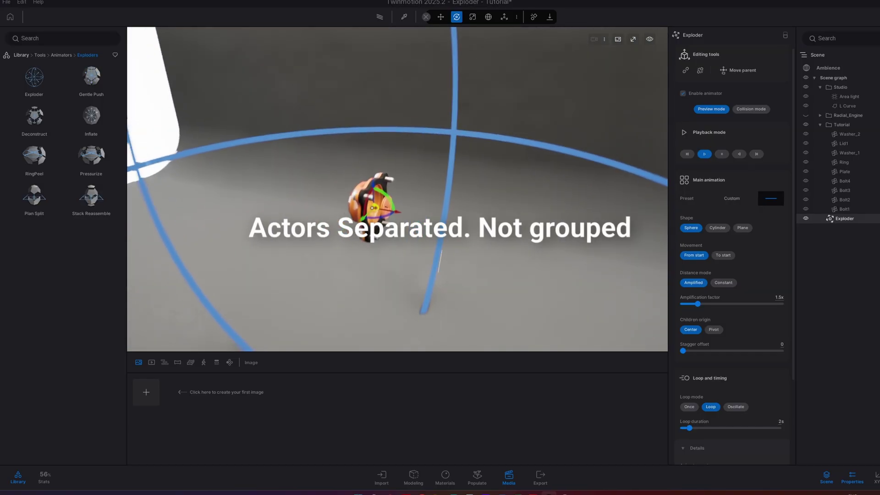
click(845, 209)
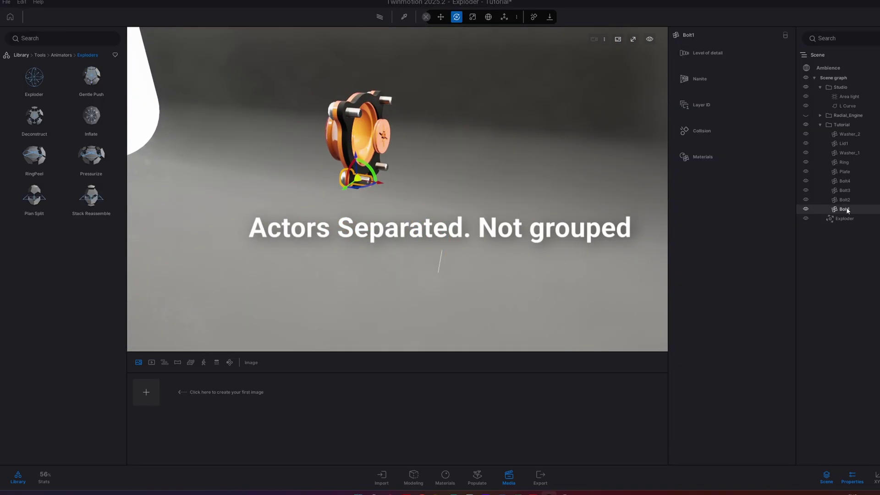
click(848, 201)
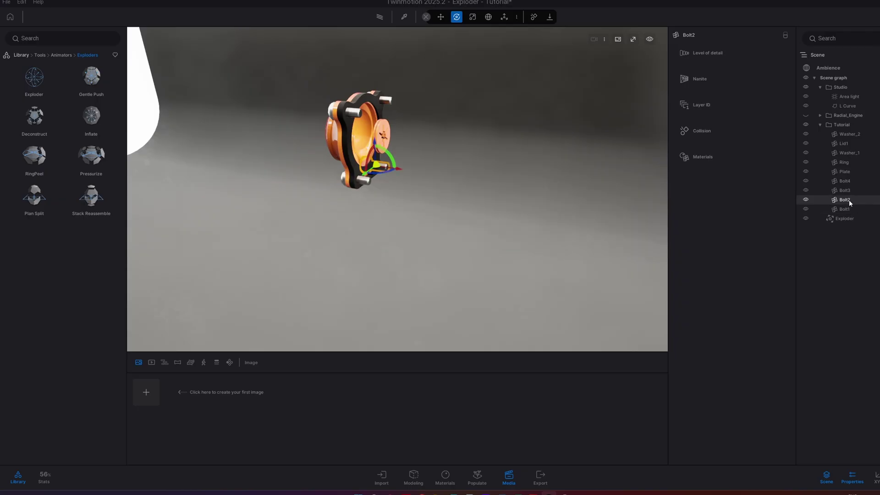
click(849, 191)
click(849, 182)
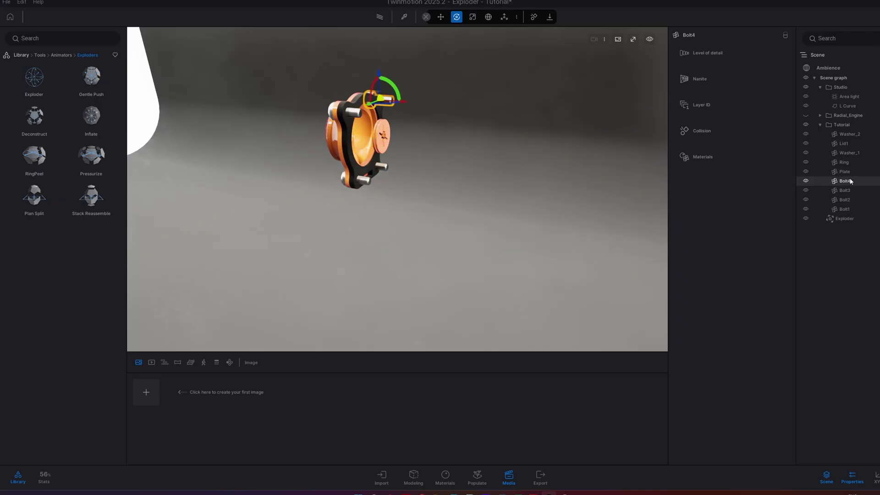
click(845, 171)
click(845, 162)
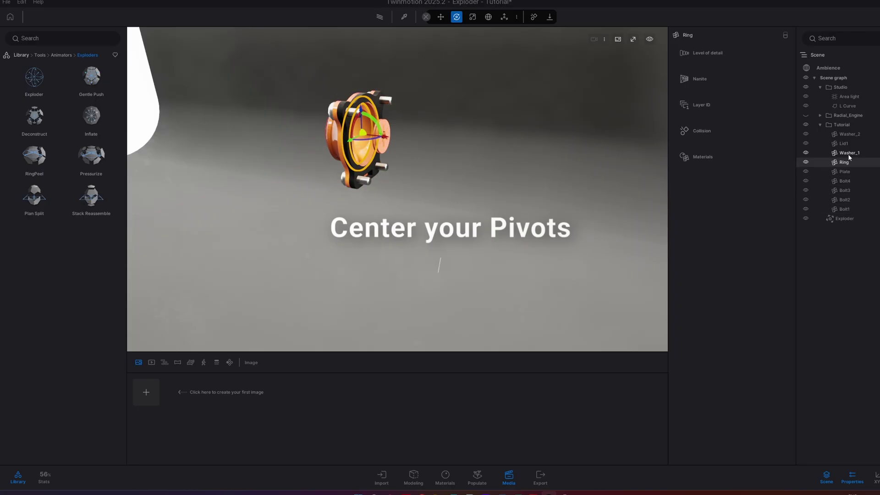
click(849, 153)
click(846, 145)
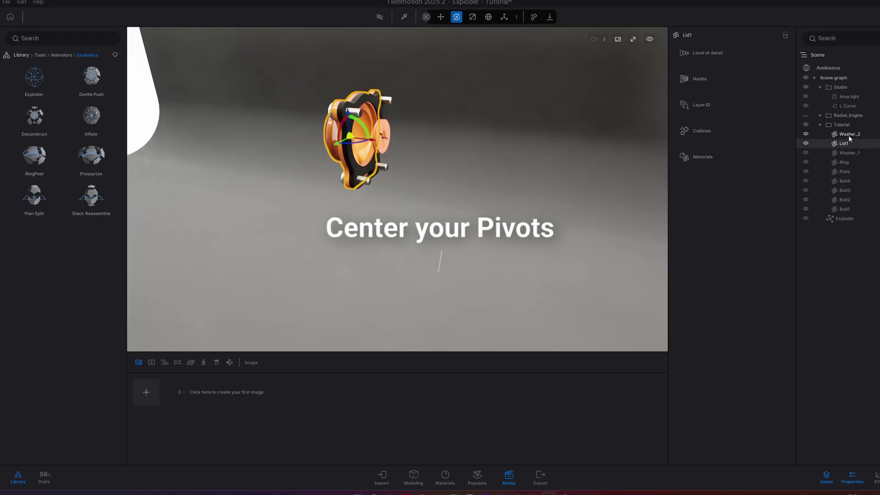
click(848, 135)
click(861, 283)
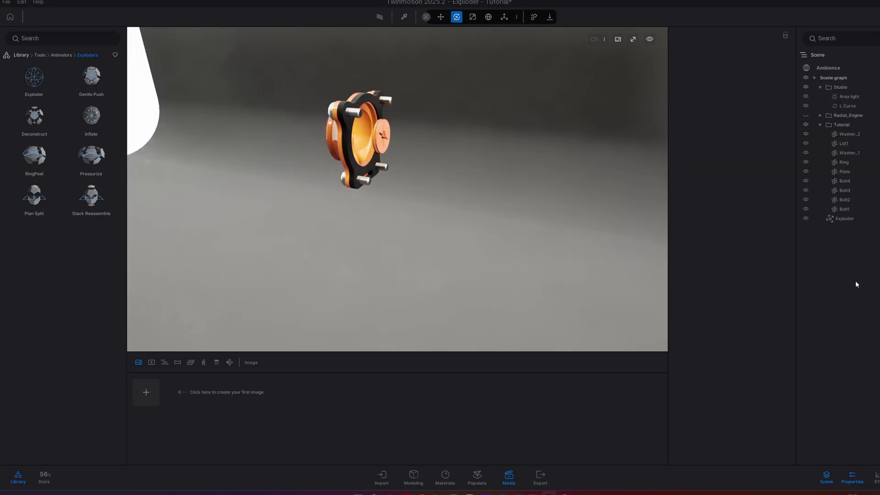
Step: Parent all the parts in the Tutorial folder, from Washer_2 to Bolt1, to the Exploder in the scene graph
click(840, 134)
shift+click(843, 209)
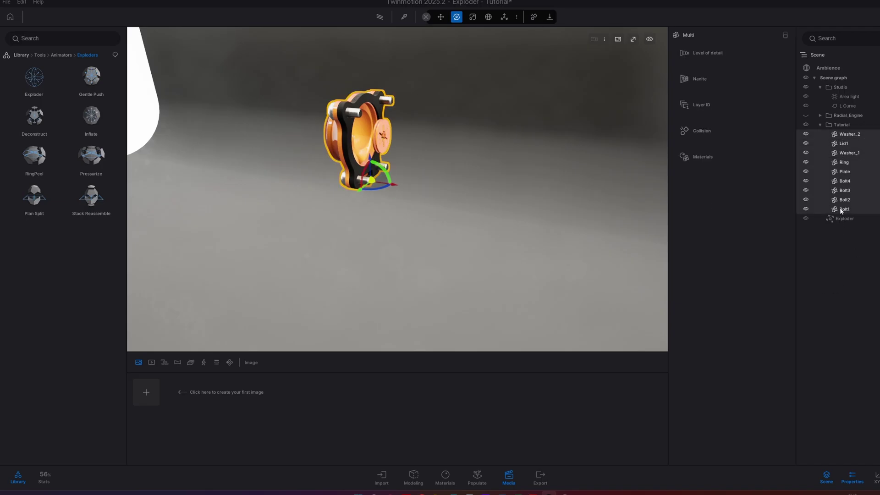
drag(843, 209, 845, 219)
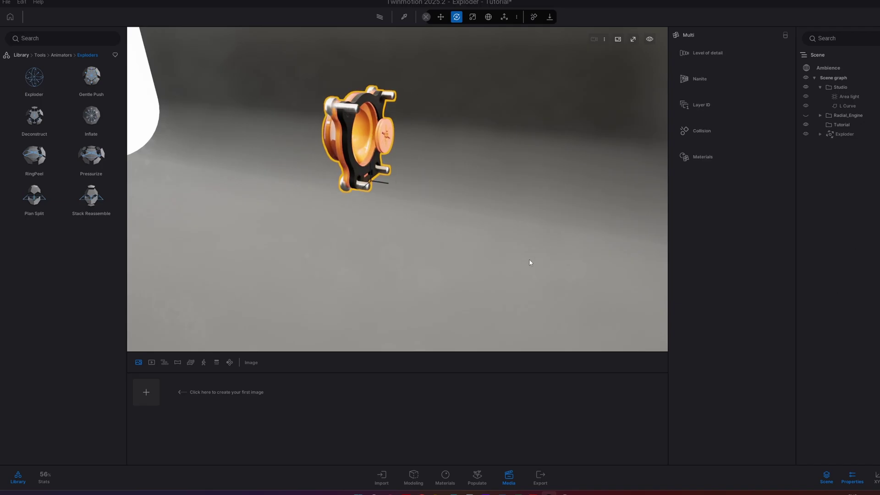
Step: Move only the Exploder's parent sideways away from the lid assembly using Move parent, and play the preview animation
click(844, 135)
shift+middle_drag(472, 224, 527, 223)
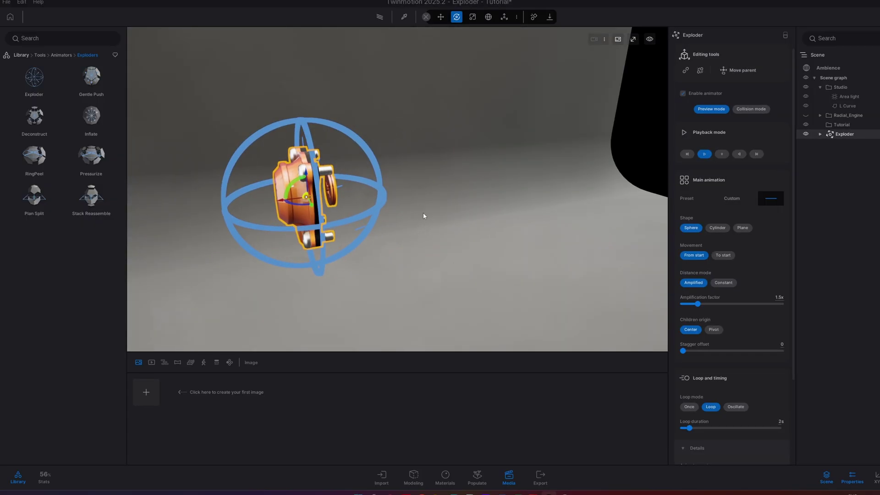
click(743, 71)
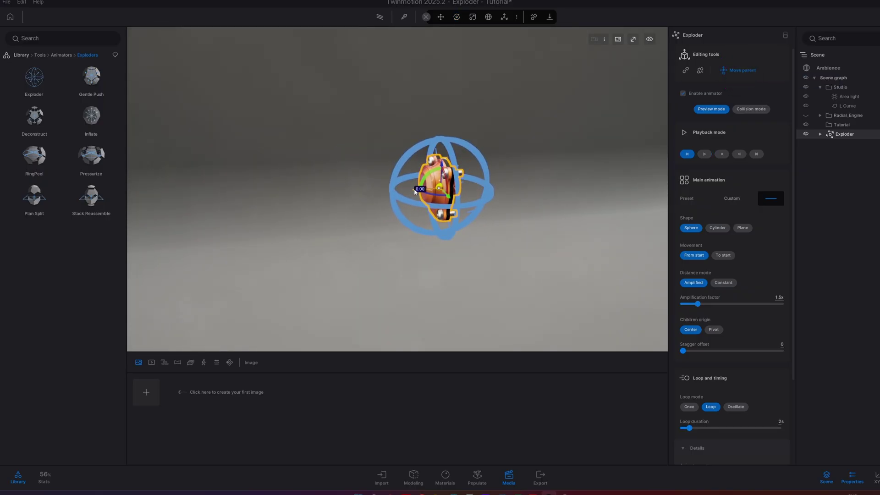
drag(414, 192, 307, 199)
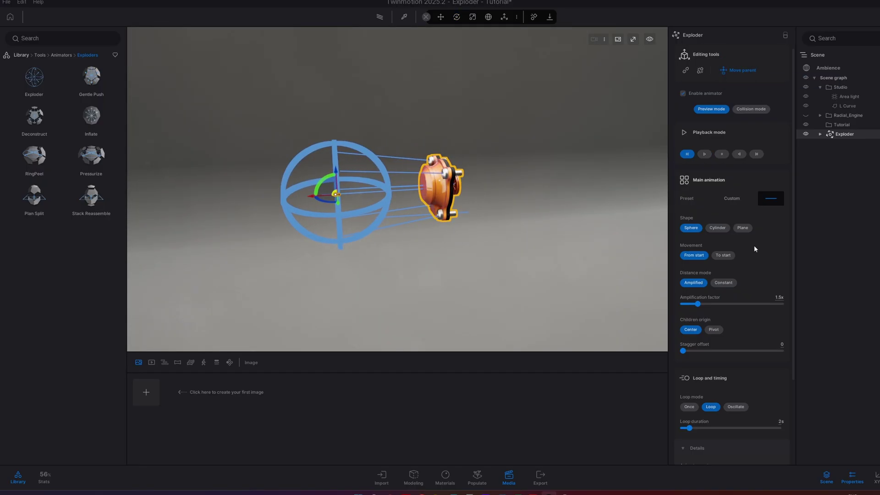
click(704, 154)
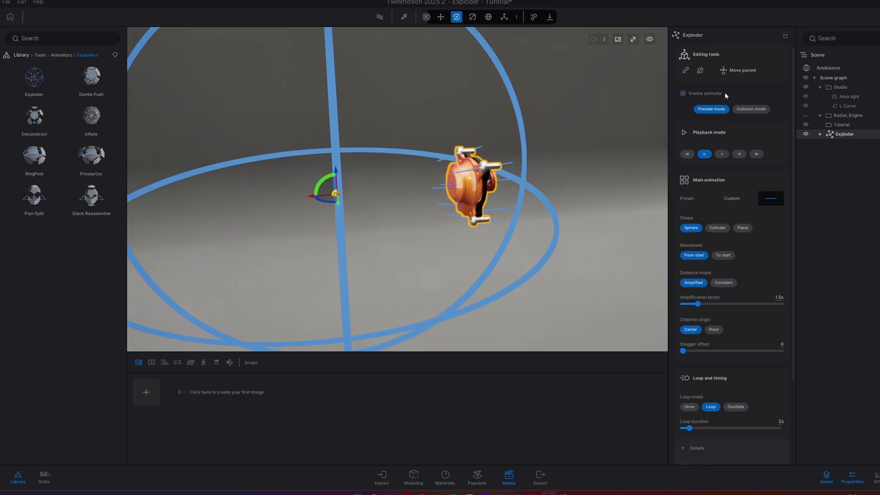
Step: Try moving only the Exploder's parent toward the lid assembly with Move parent, and undo the move
click(737, 72)
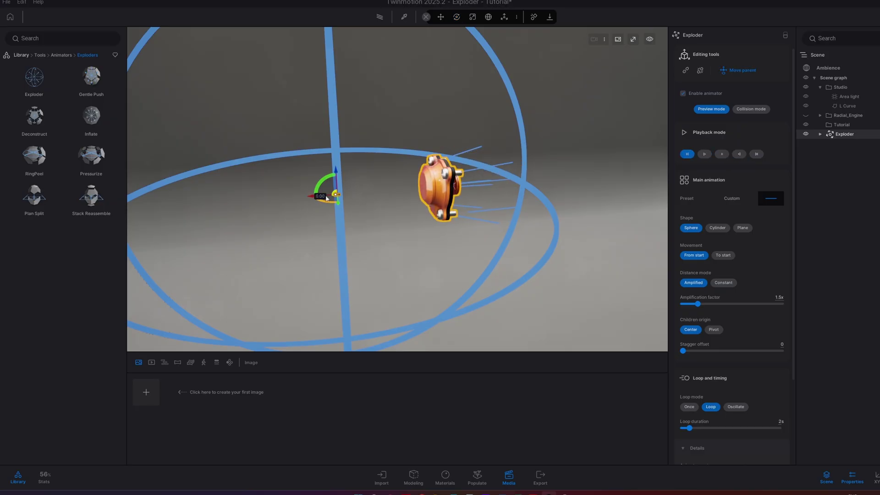
drag(332, 197, 415, 191)
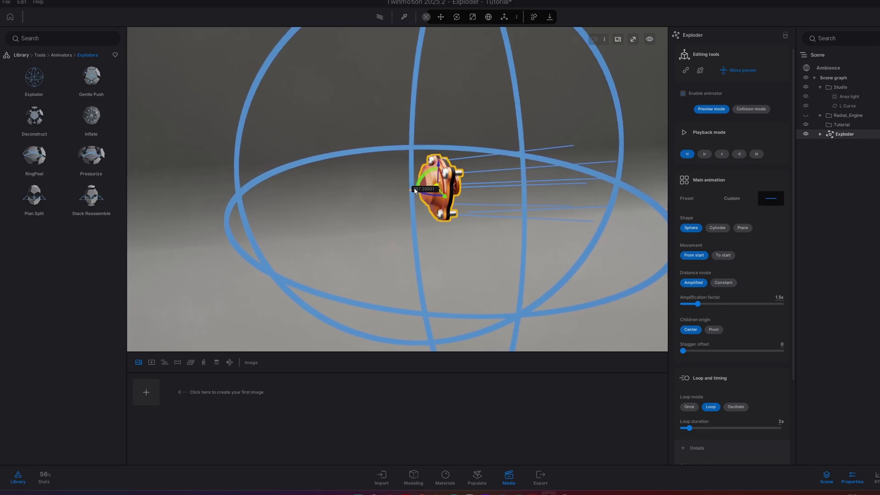
key(ctrl+z)
key(ctrl+z)
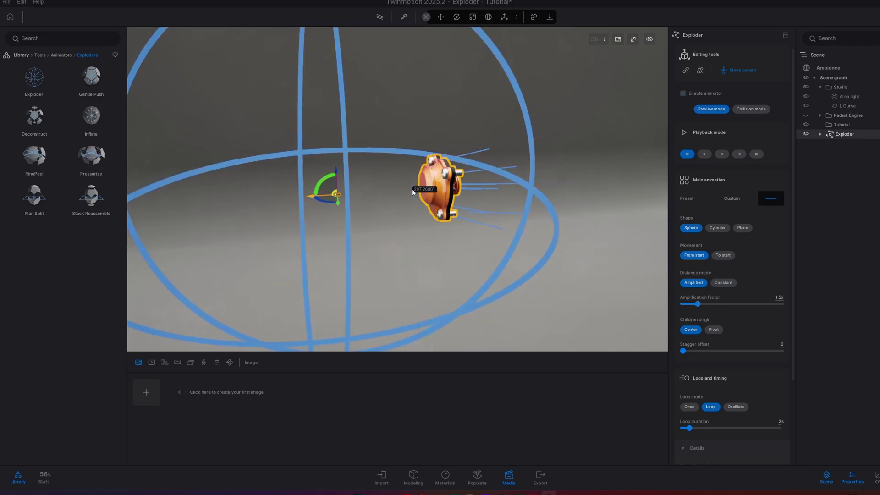
key(ctrl+z)
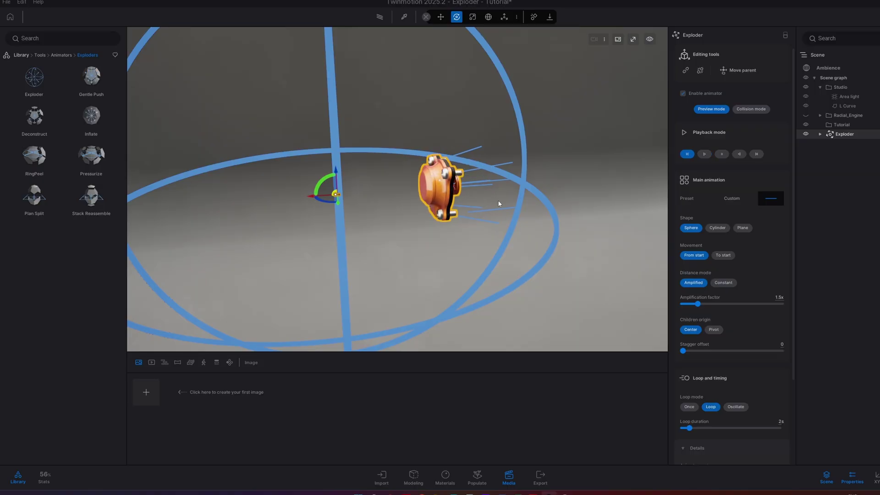
Step: View the trigger settings of the Exploder's Collision mode and return to Preview mode
click(751, 110)
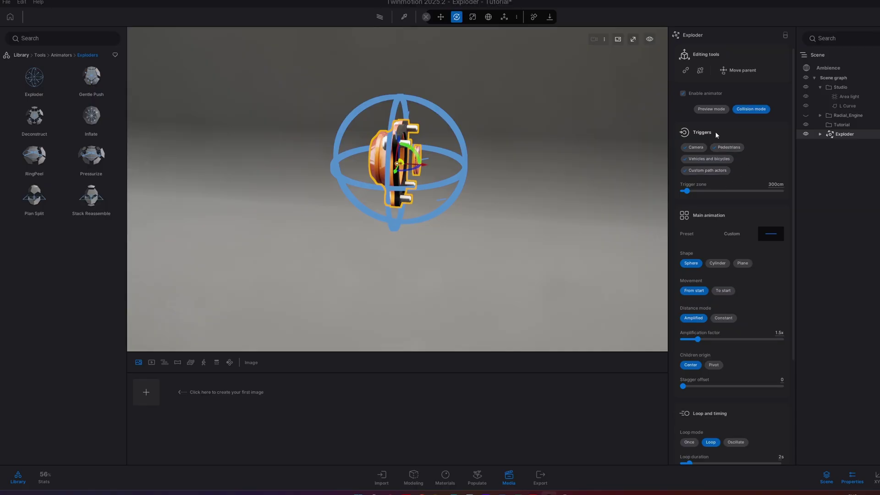
click(717, 110)
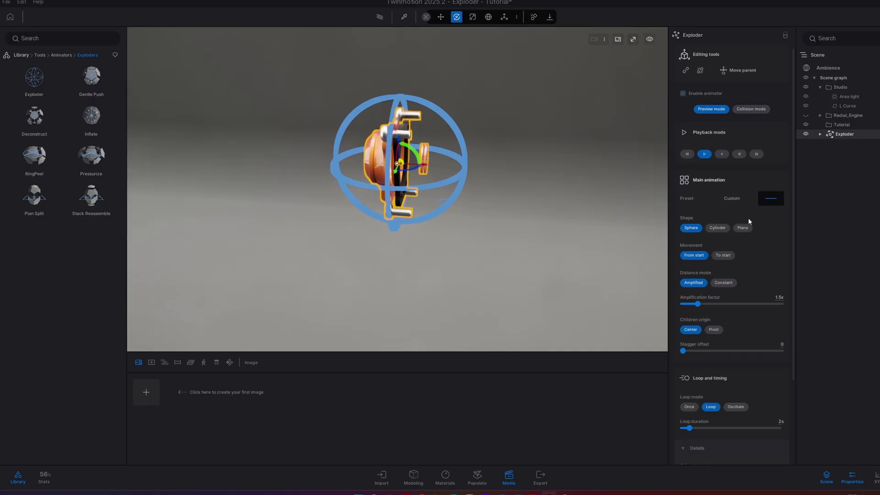
Step: Apply the Gentle push preset to the Exploder and raise the amplification factor to 4.38x
click(775, 200)
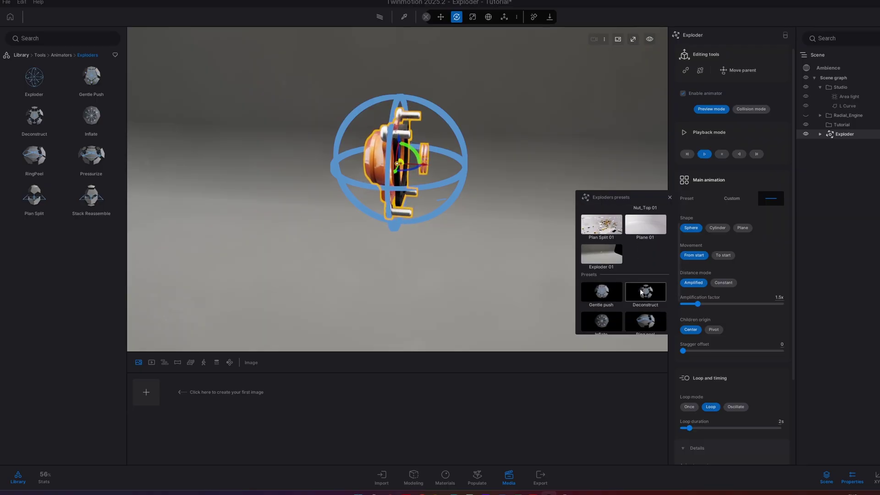
scroll(640, 289, down, 4)
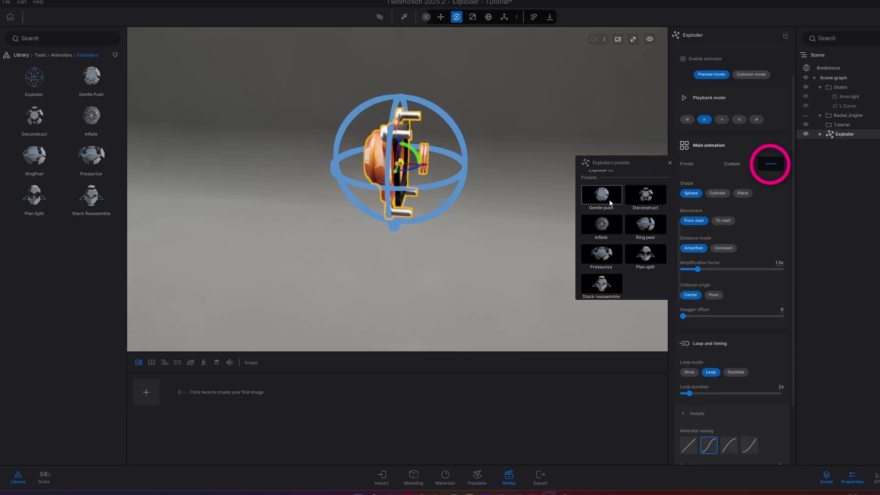
click(610, 201)
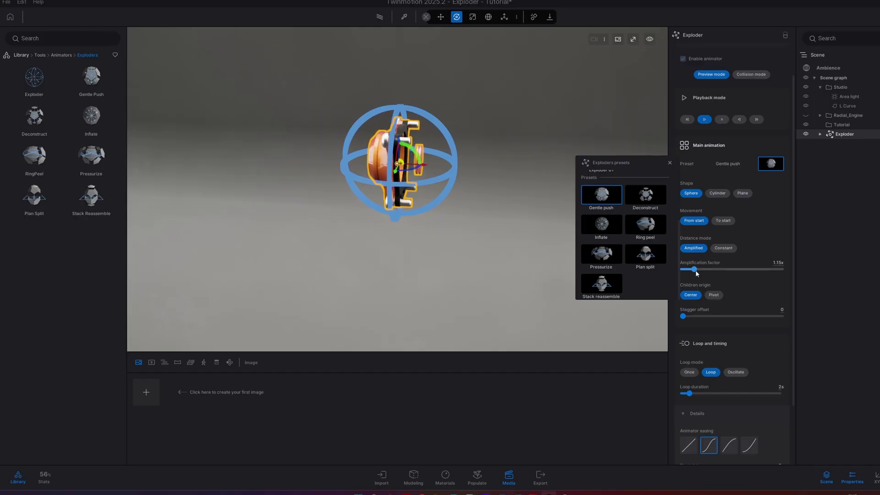
drag(695, 270, 726, 271)
Step: Try the Deconstruct preset on the Exploder, followed by the Inflate preset with an amplification factor of 4.38x
click(771, 163)
scroll(615, 229, down, 1)
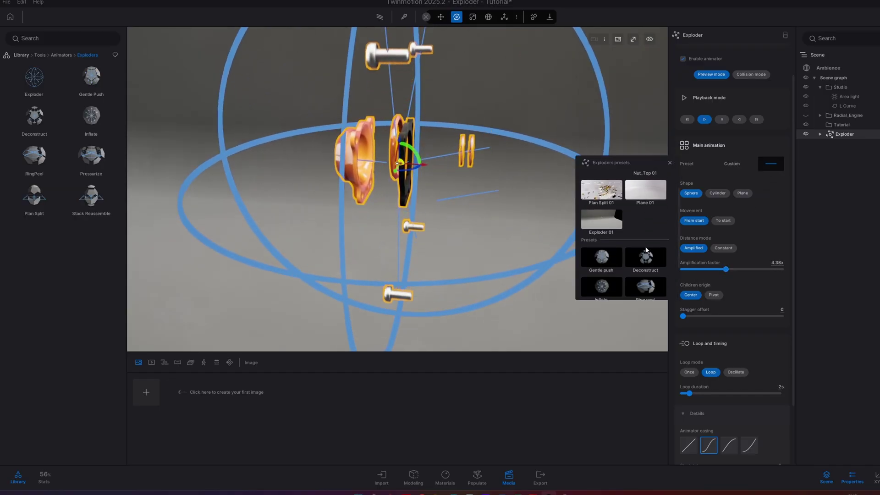
click(651, 259)
scroll(651, 259, down, 1)
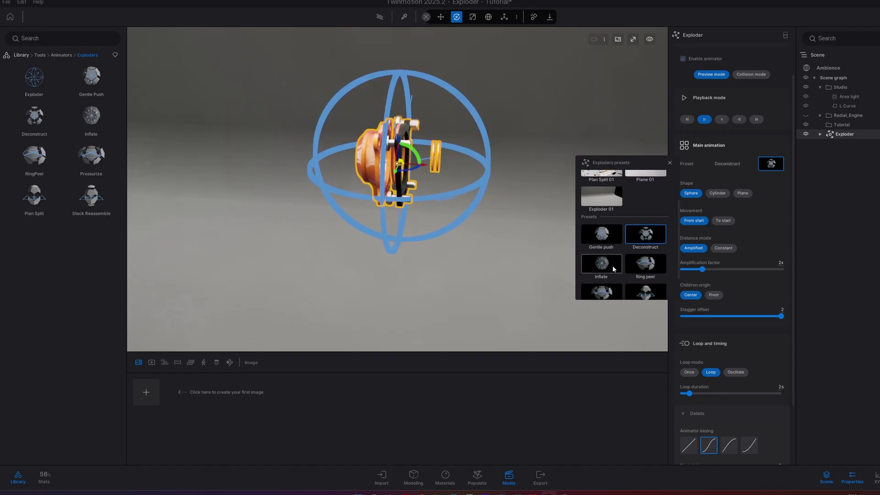
click(613, 268)
drag(685, 270, 727, 270)
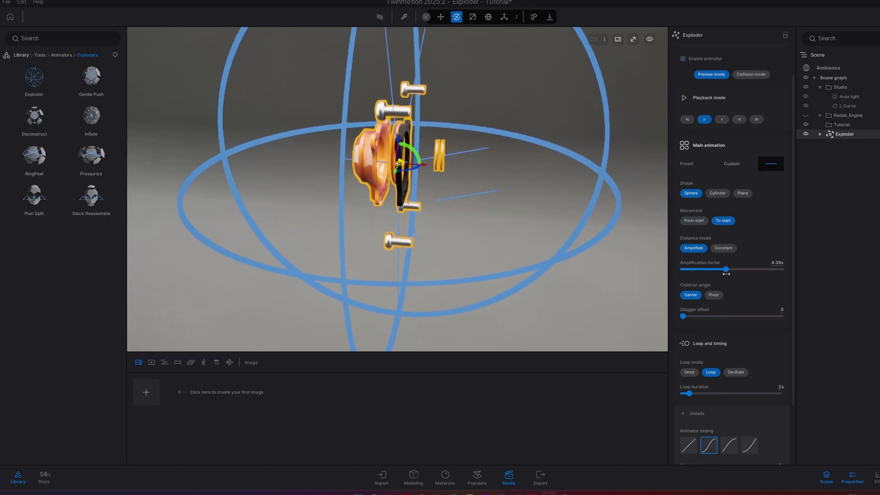
Step: Try the Ring peel preset on the Exploder
click(772, 165)
click(652, 269)
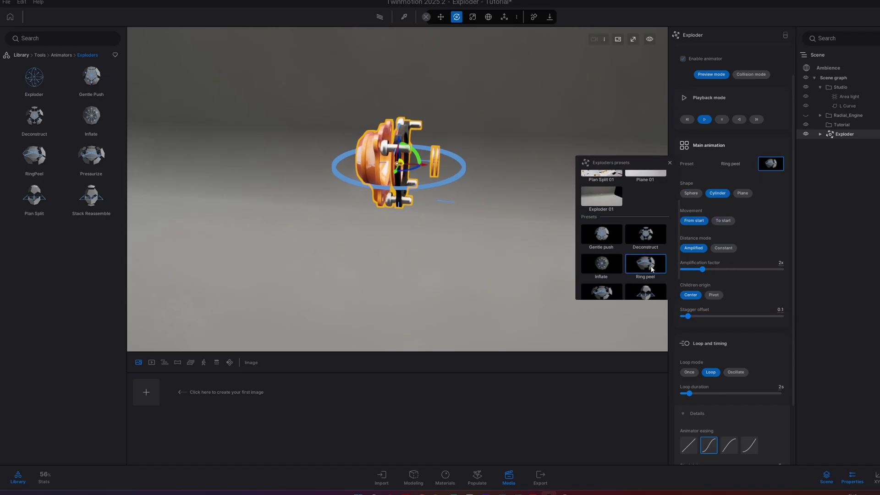
click(705, 273)
Step: Apply the Stack reassemble preset to the Exploder
click(774, 165)
scroll(642, 255, down, 1)
click(598, 259)
click(604, 283)
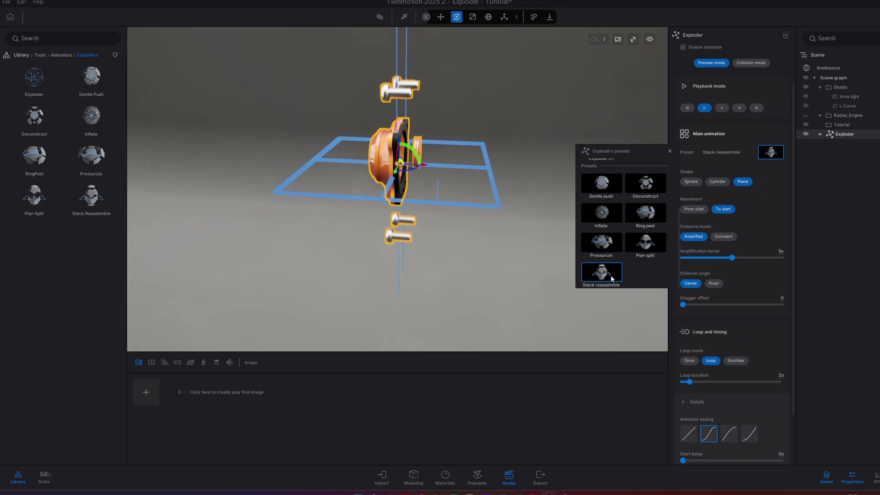
Step: Look through the personal and built-in Exploder presets, and deselect the Exploder
scroll(629, 234, up, 4)
scroll(633, 237, down, 4)
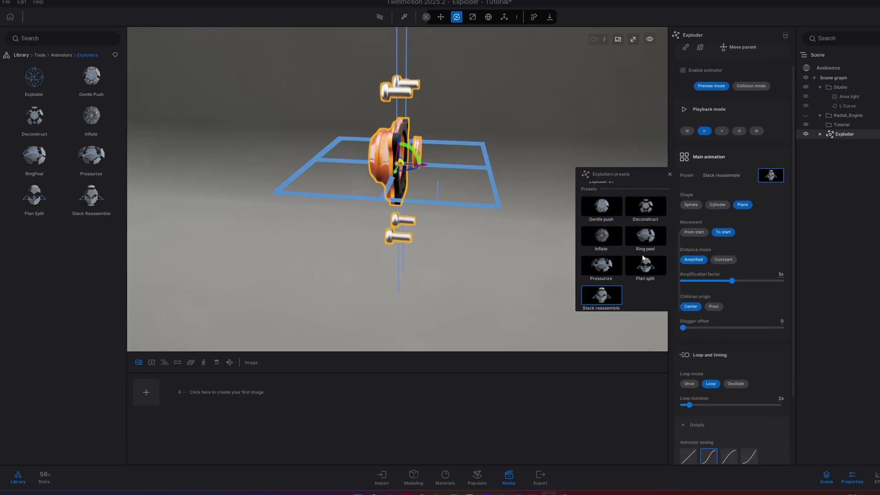
scroll(642, 254, up, 4)
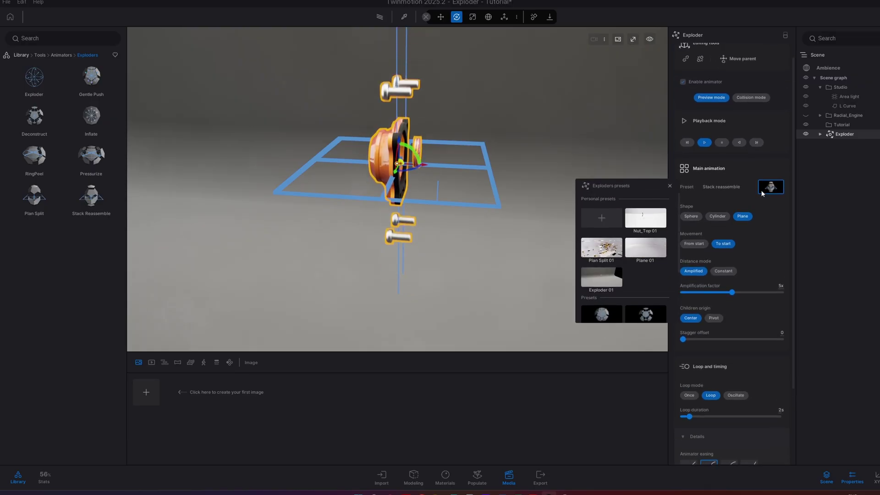
scroll(646, 256, down, 4)
scroll(649, 247, up, 4)
click(819, 181)
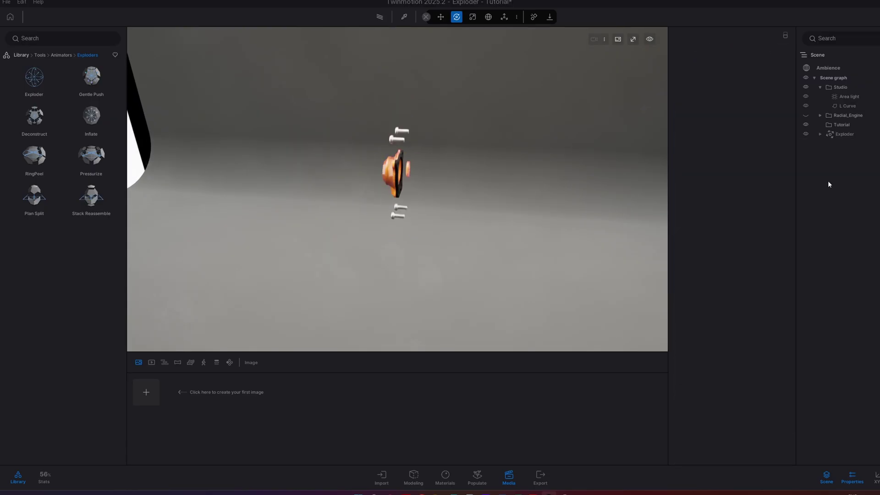
Step: Select the Exploder again through the lid assembly and set its amplification factor to 6.29x
click(398, 171)
shift+middle_drag(542, 223, 509, 229)
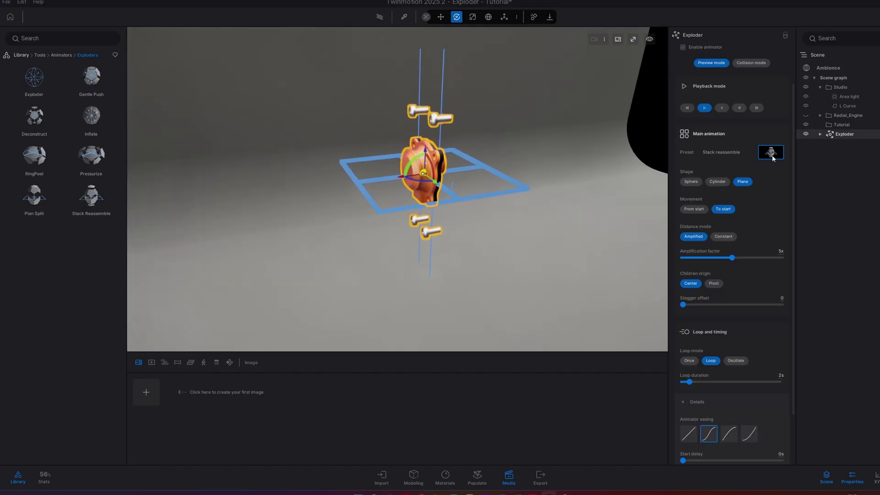
scroll(734, 263, down, 1)
drag(733, 231, 732, 232)
middle_drag(506, 209, 494, 269)
scroll(493, 270, down, 3)
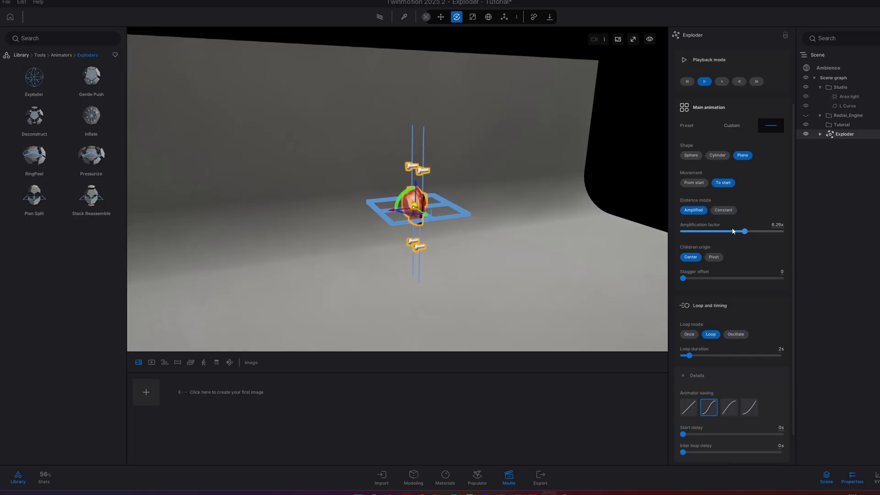
Step: Try the Constant distance mode at 5.88 m and 94.85 m and the Pivot children origin, restoring Amplified and Center
click(723, 211)
drag(691, 232, 688, 233)
right_drag(568, 307, 561, 285)
scroll(560, 285, down, 1)
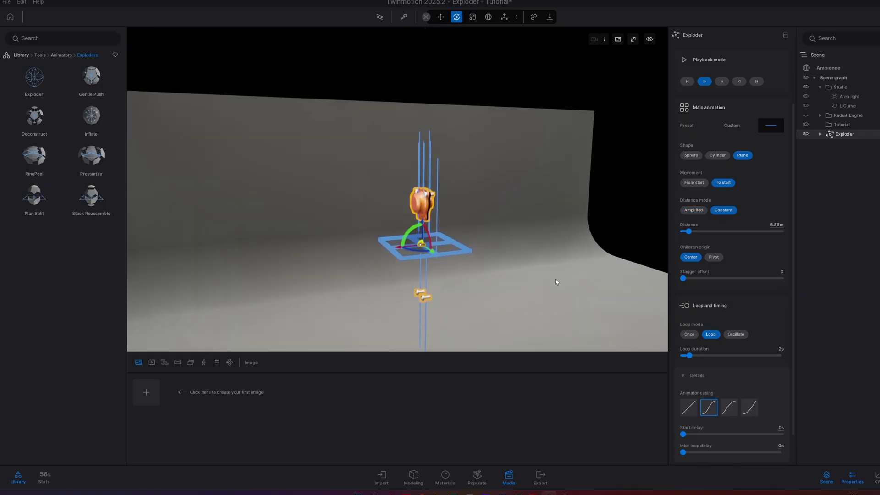
drag(688, 231, 776, 231)
right_drag(527, 257, 514, 316)
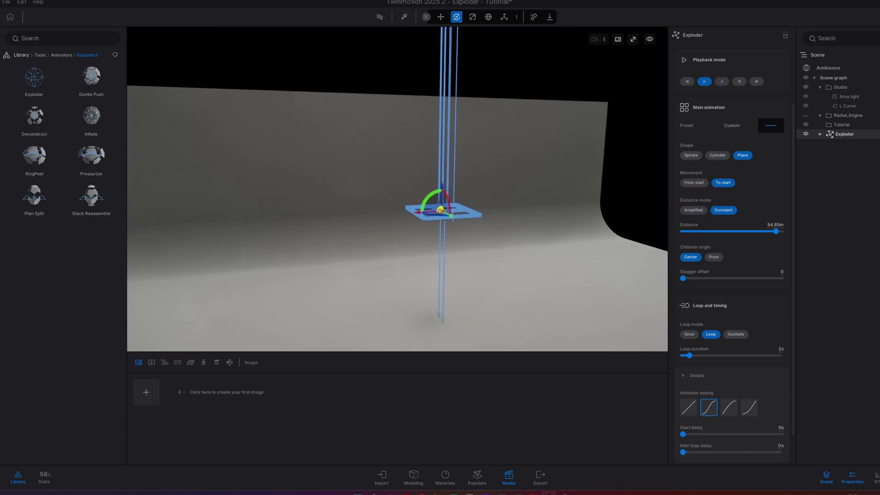
click(704, 212)
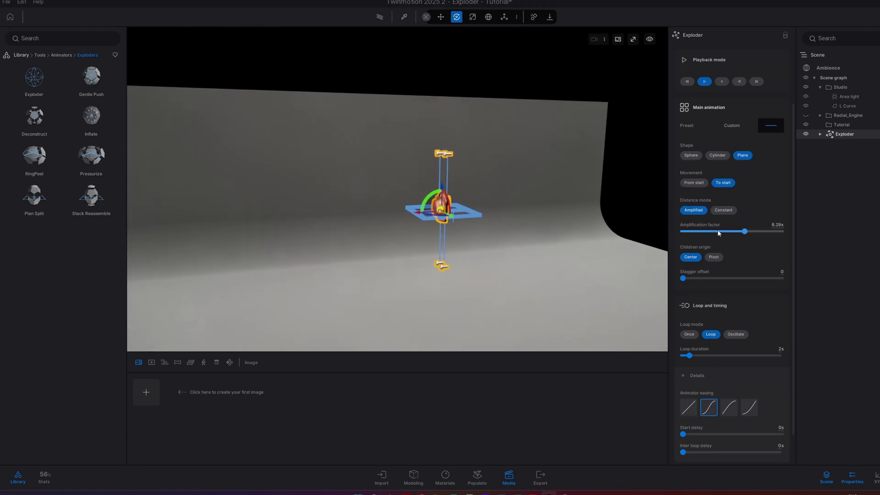
click(713, 258)
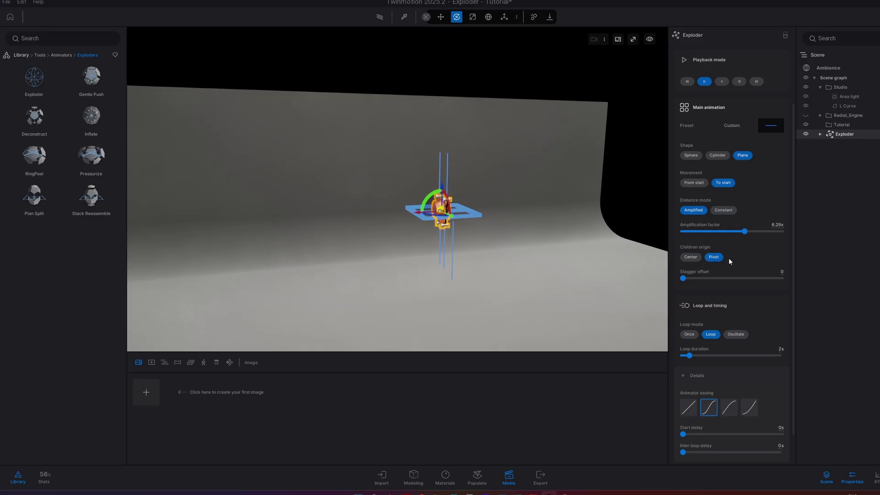
click(691, 257)
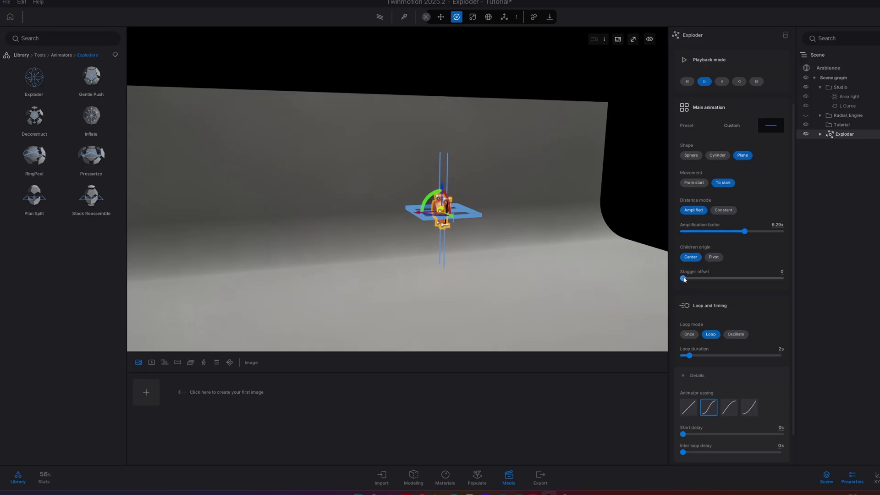
Step: Set the Exploder's stagger offset to 1.13 and view the staggered movement of the parts up close
drag(684, 278, 738, 278)
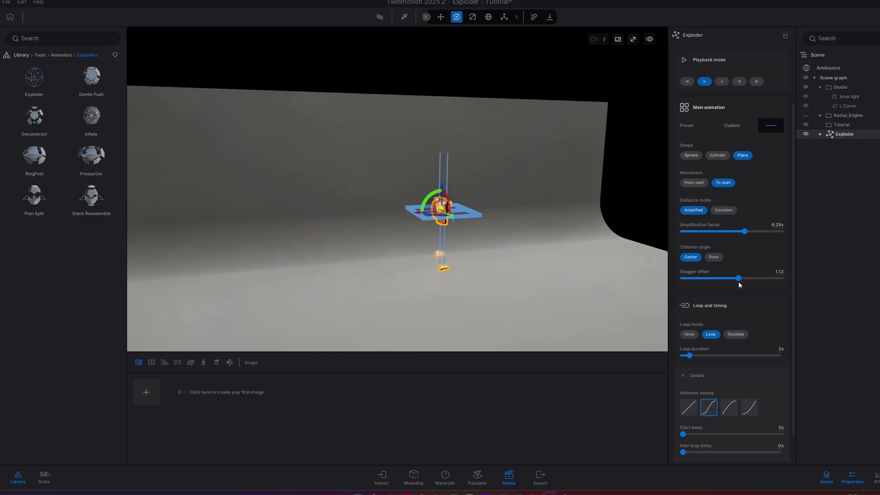
key(w)
right_drag(514, 220, 546, 252)
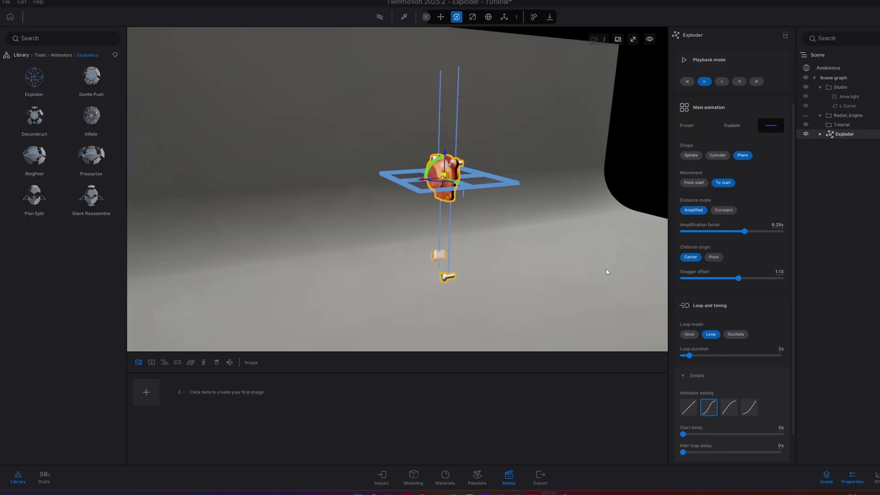
Step: Set the animation duration to 1 s in Once mode, try Loop, and choose Oscillate as the loop mode
click(692, 335)
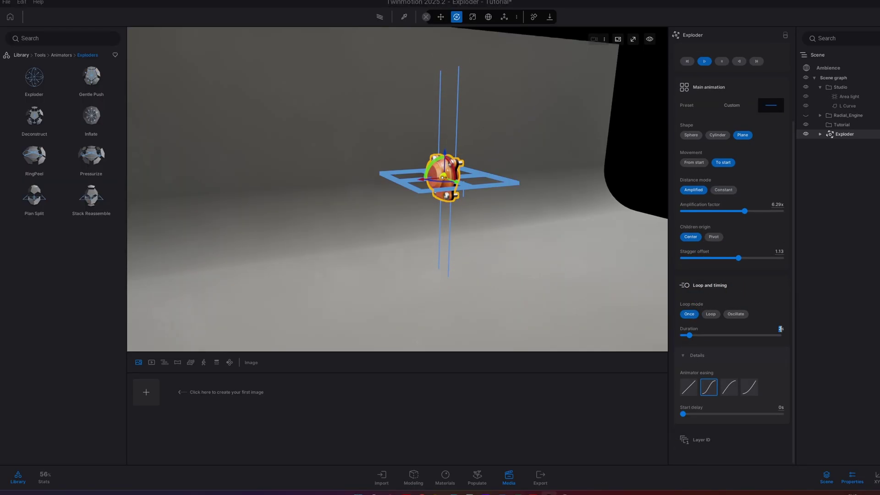
text(1)
key(Return)
click(709, 315)
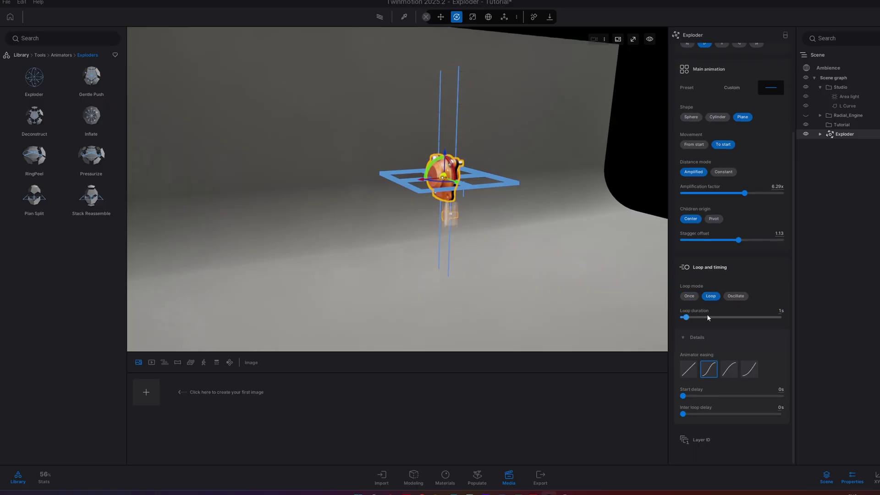
click(735, 297)
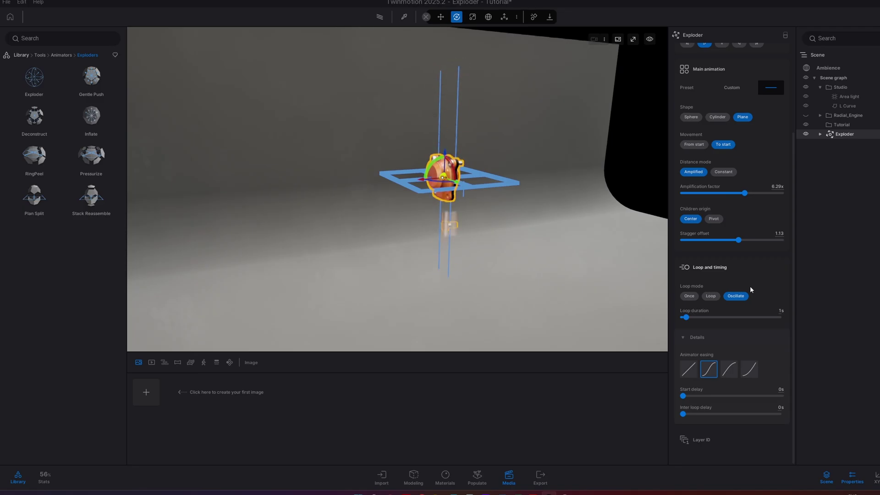
Step: Set the Exploder's start delay to 1 s and its inter loop delay to 2 s
click(782, 390)
text(1)
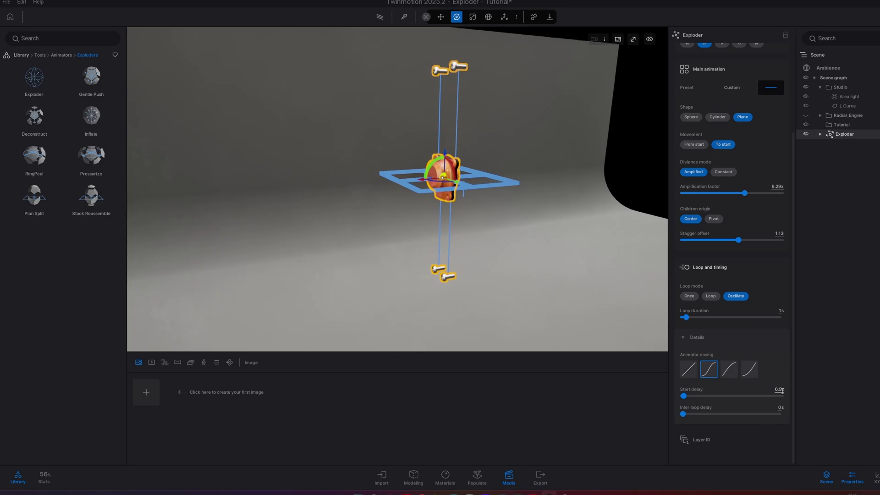
click(781, 408)
text(2)
key(Return)
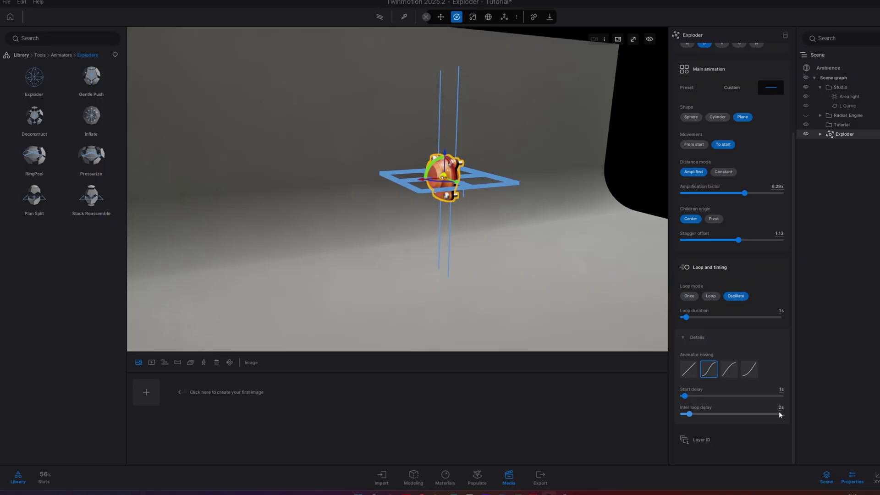
Step: Reset the Exploder's inter loop delay and start delay to 0 s
click(780, 407)
text(0)
click(781, 390)
text(0)
click(802, 386)
Step: Pause the preview playback of the Exploder in the scene graph
click(850, 137)
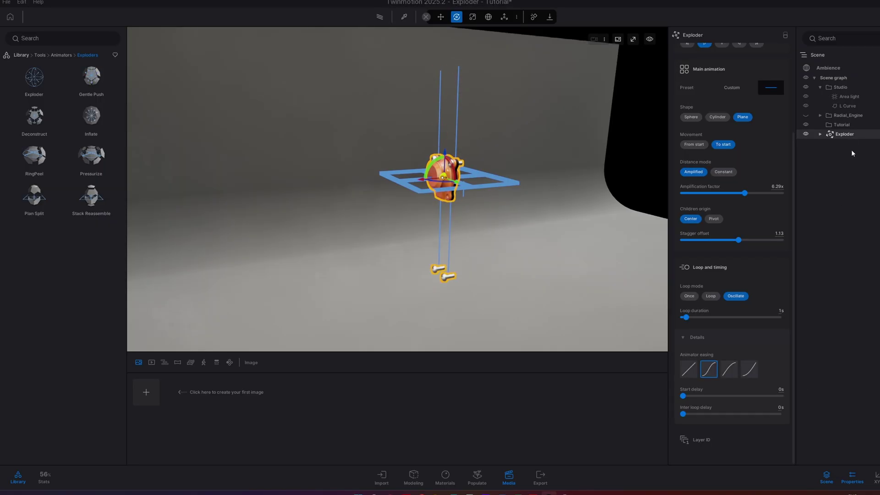
scroll(746, 150, up, 3)
click(723, 155)
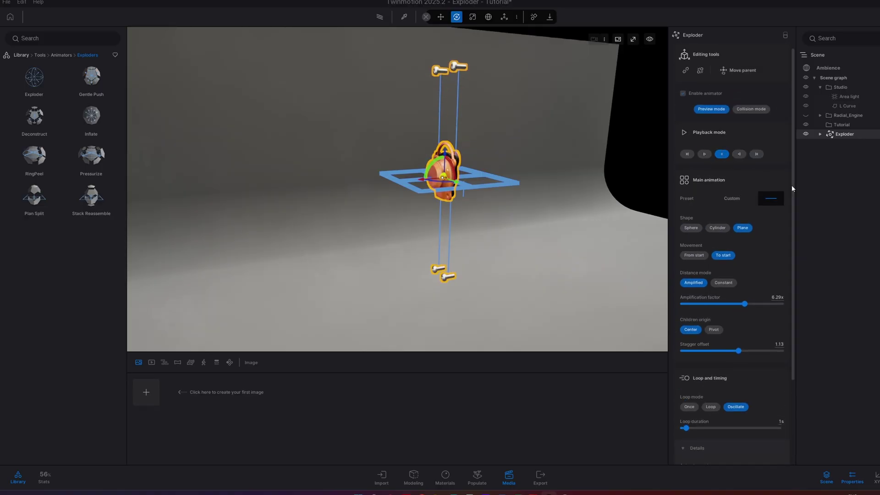
Step: Move all lid parts from Washer_2 to Bolt1 out of the Exploder into the Tutorial container and delete the empty Exploder
click(820, 135)
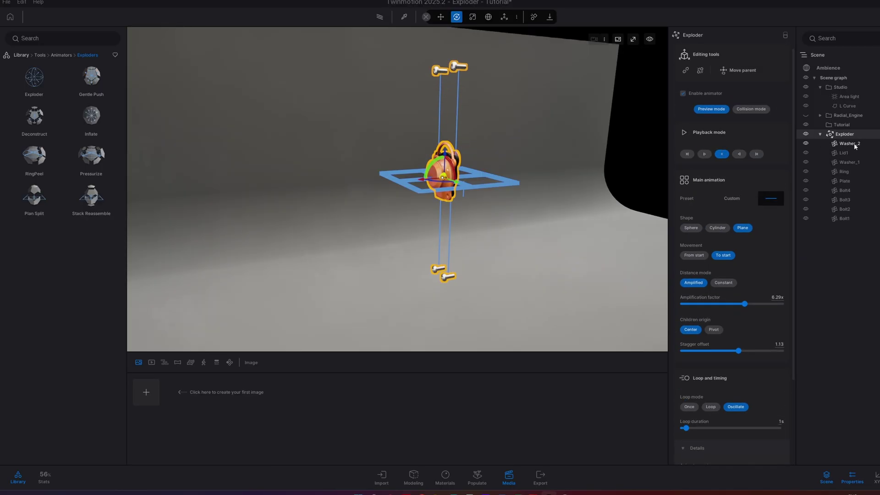
click(854, 143)
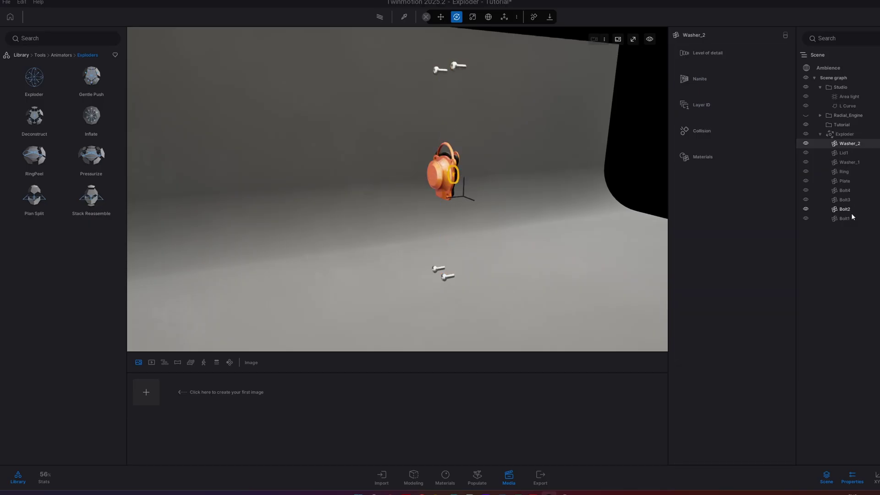
shift+click(848, 217)
drag(852, 145, 853, 123)
click(849, 221)
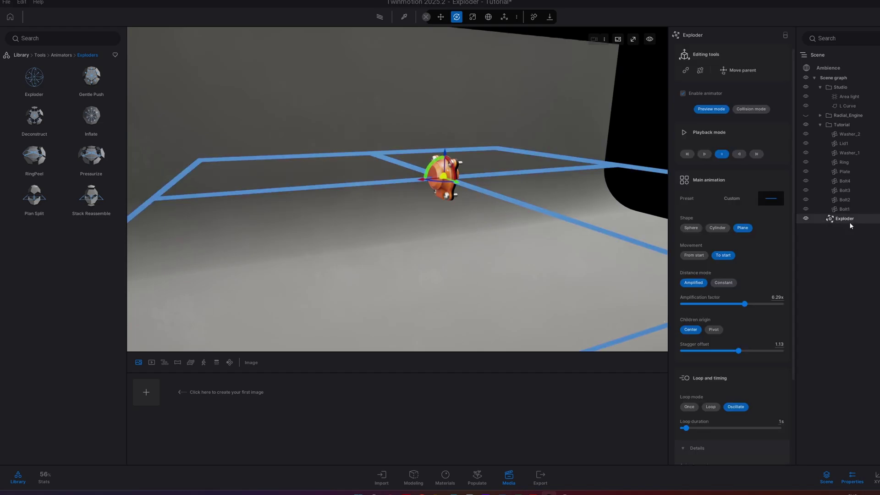
key(Delete)
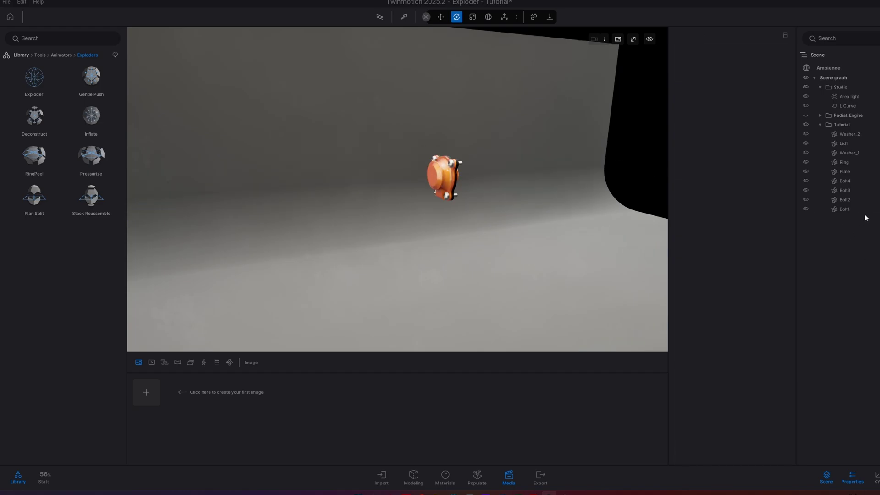
Step: Place a new Exploder animator in the scene near the lid assembly
click(852, 183)
shift+click(849, 210)
right_click(849, 211)
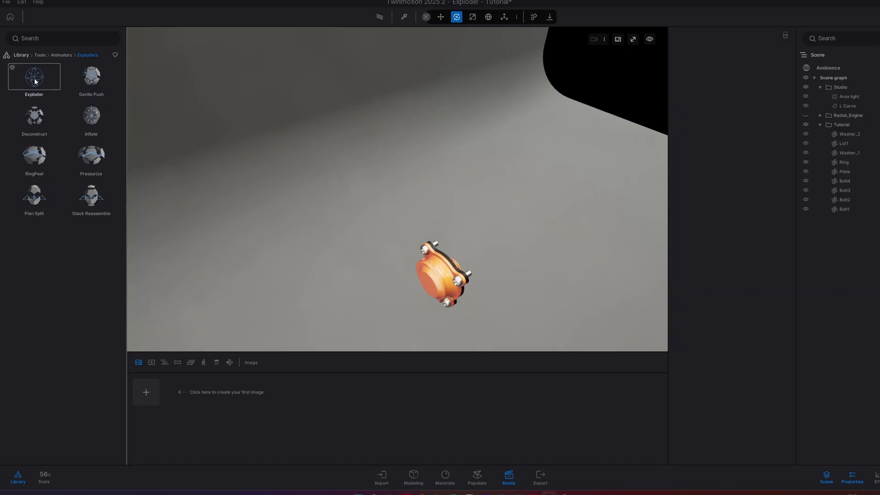
drag(35, 82, 439, 279)
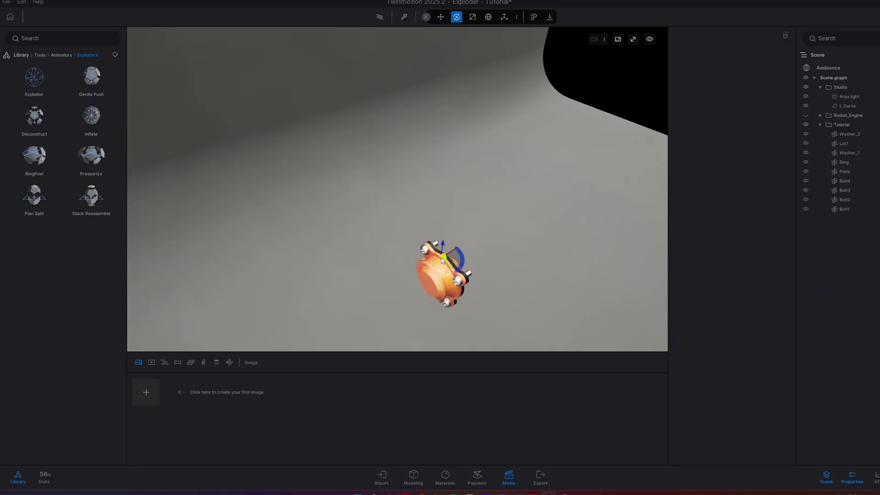
drag(442, 260, 443, 261)
shift+middle_drag(434, 309, 395, 229)
click(395, 216)
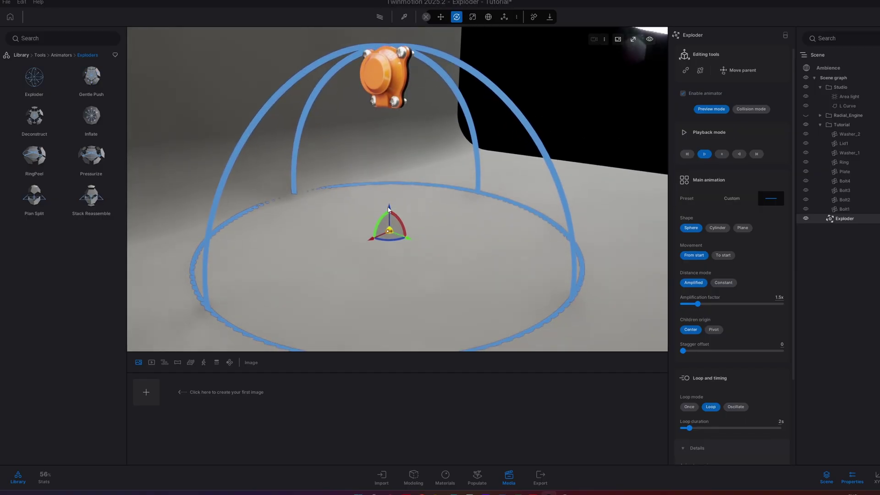
Step: Raise the new Exploder and align it with the centre of the lid assembly, at about X -199 cm, Y 322 cm
drag(391, 211, 389, 45)
mouse_move(373, 144)
shift+middle_down()
mouse_move(415, 177)
mouse_move(374, 144)
shift+middle_up()
scroll(373, 144, down, 5)
drag(343, 109, 410, 167)
shift+middle_drag(411, 168, 419, 192)
scroll(413, 177, up, 5)
drag(289, 155, 324, 155)
shift+middle_drag(324, 155, 349, 91)
drag(373, 67, 376, 84)
shift+middle_drag(376, 85, 225, 86)
right_drag(224, 86, 311, 87)
key(a)
drag(440, 120, 417, 164)
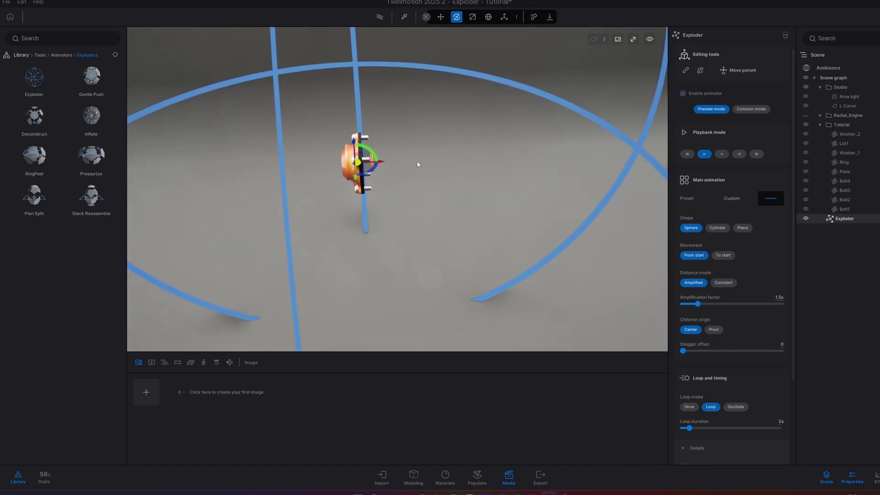
Step: Change the Exploder's shape to Plane and set its Y rotation to 90° so it stands upright
click(744, 228)
mouse_move(541, 197)
shift+middle_down()
mouse_move(596, 202)
mouse_move(541, 193)
shift+middle_up()
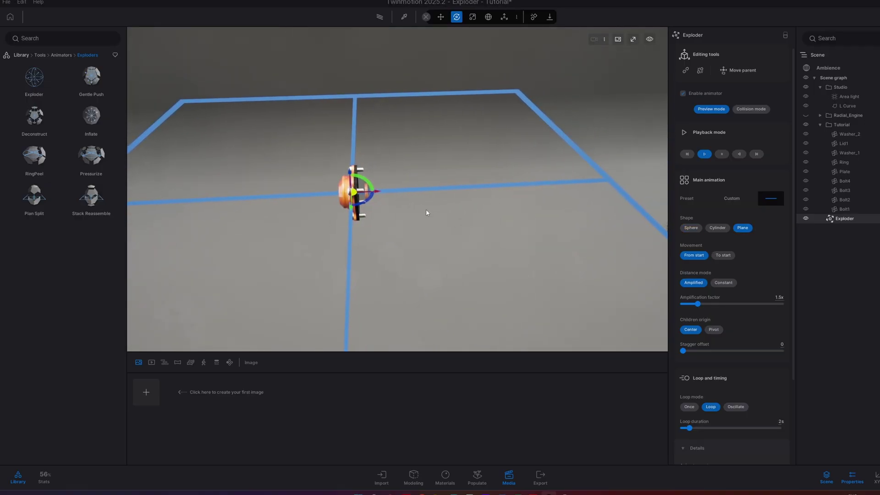
click(877, 476)
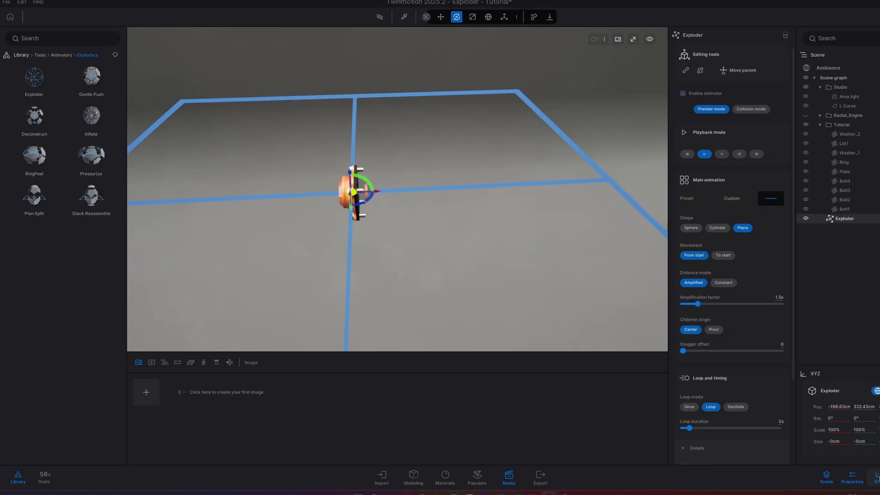
click(867, 418)
text(90)
key(Return)
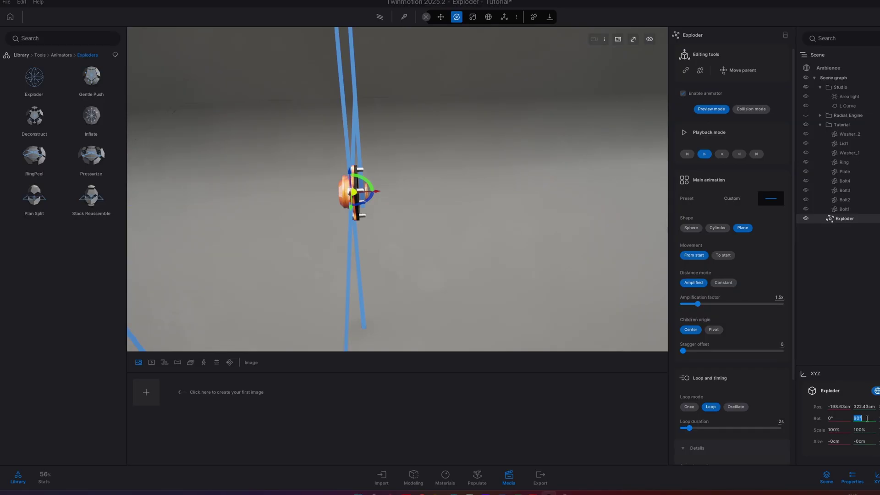
shift+middle_drag(504, 264, 589, 280)
Step: Rename the Exploder in the scene graph as Bolts
click(856, 271)
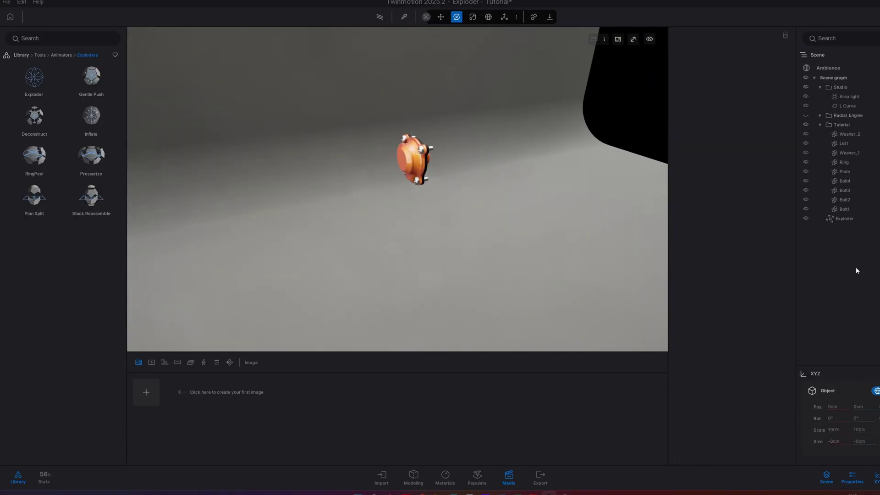
click(845, 218)
right_click(845, 218)
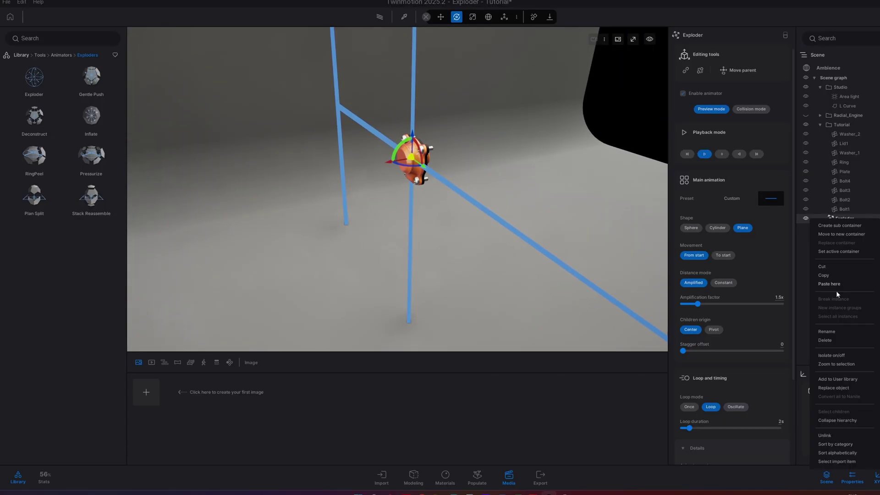
click(840, 334)
text(Bp)
text(l)
text(ts)
click(857, 317)
Step: Parent Bolt1 through Bolt4 to the Bolts Exploder and select the Exploder
click(854, 181)
shift+click(848, 209)
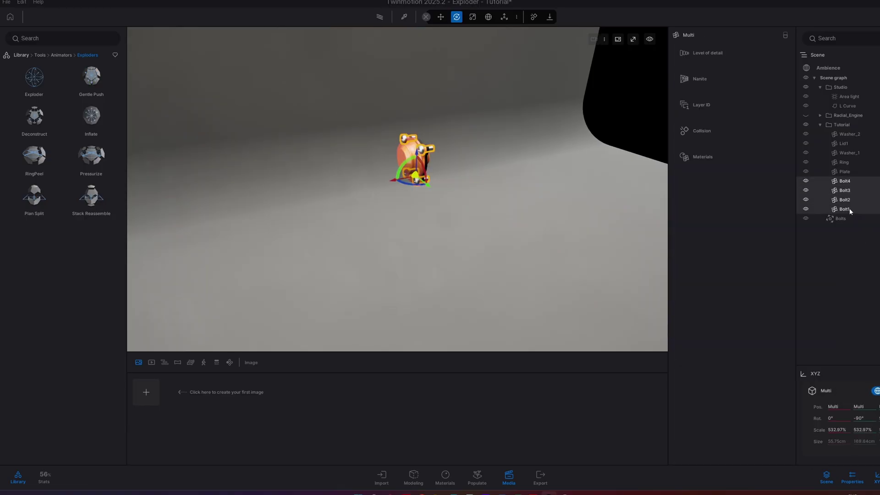
drag(849, 208, 845, 217)
right_drag(439, 236, 367, 230)
click(842, 182)
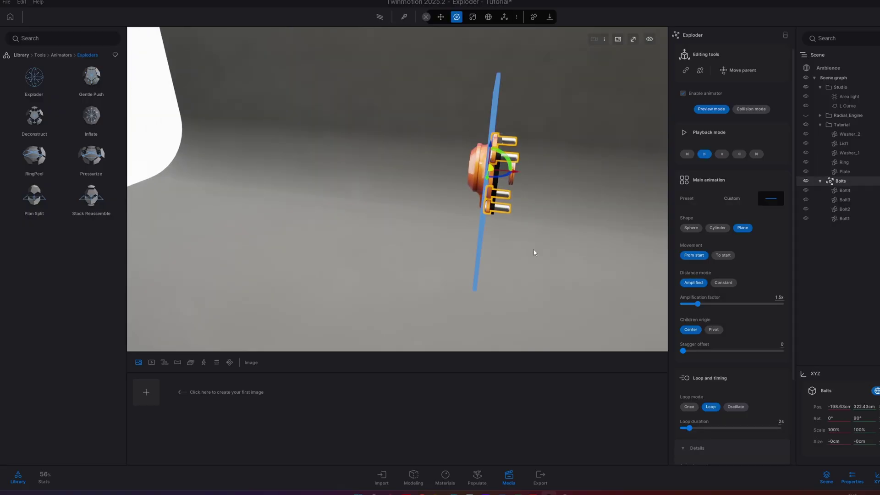
Step: Detach the four bolts, move the Bolts Exploder in front of the lid to about X -562 cm, and parent them again
click(845, 191)
shift+click(849, 219)
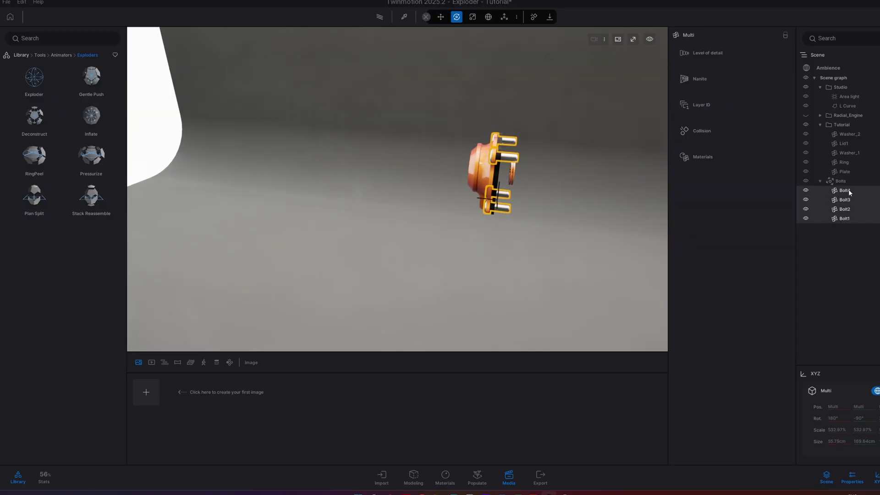
drag(848, 189, 847, 125)
click(847, 219)
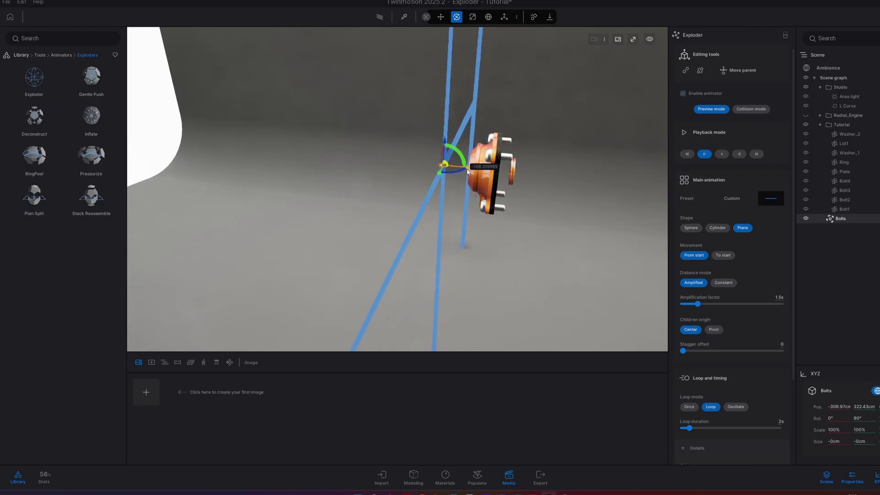
click(853, 180)
shift+click(853, 209)
drag(852, 209, 843, 218)
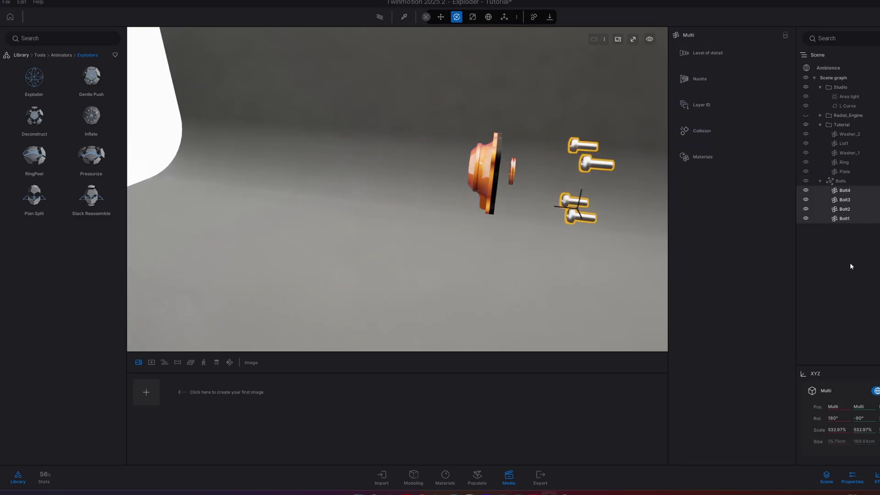
click(839, 181)
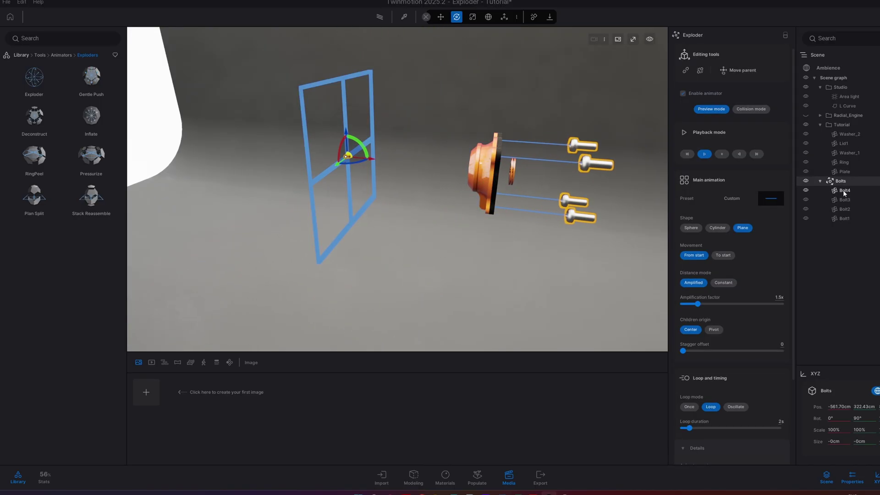
Step: Detach the four bolts, move the Bolts Exploder behind the lid to about X 49 cm, and parent them to it again
click(845, 191)
shift+click(845, 218)
drag(845, 191, 850, 125)
click(845, 218)
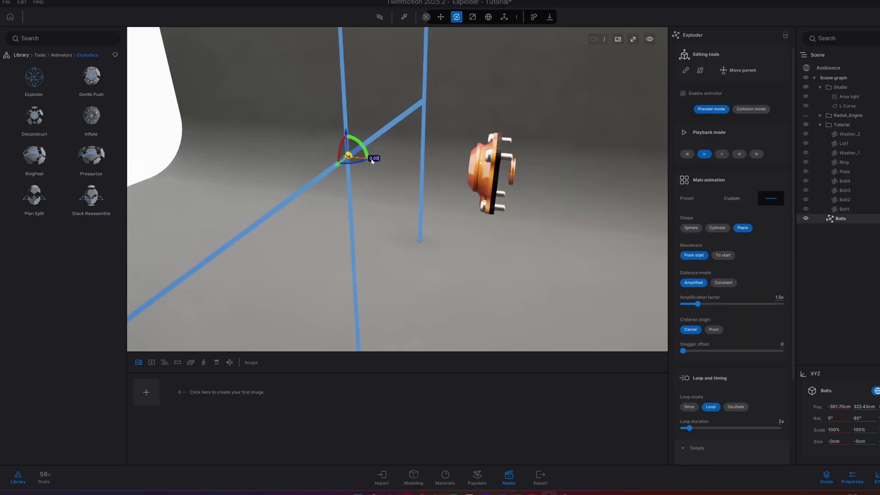
click(850, 181)
shift+click(848, 210)
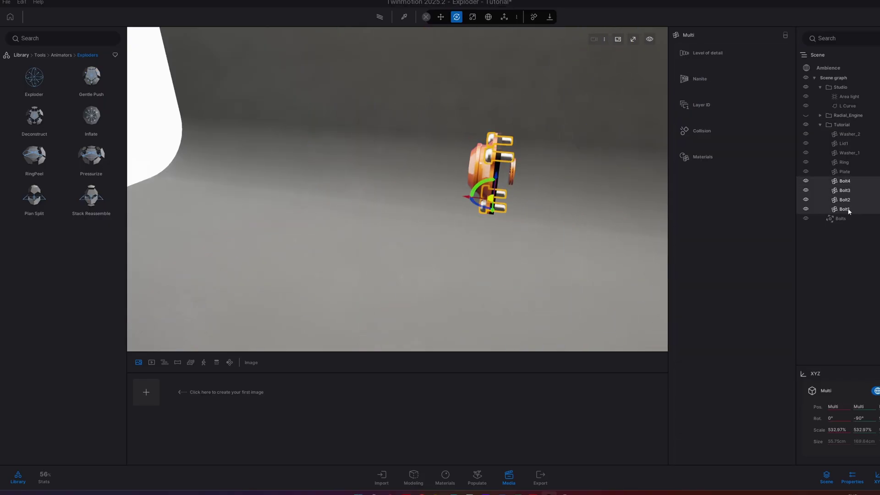
drag(848, 210, 843, 218)
click(843, 180)
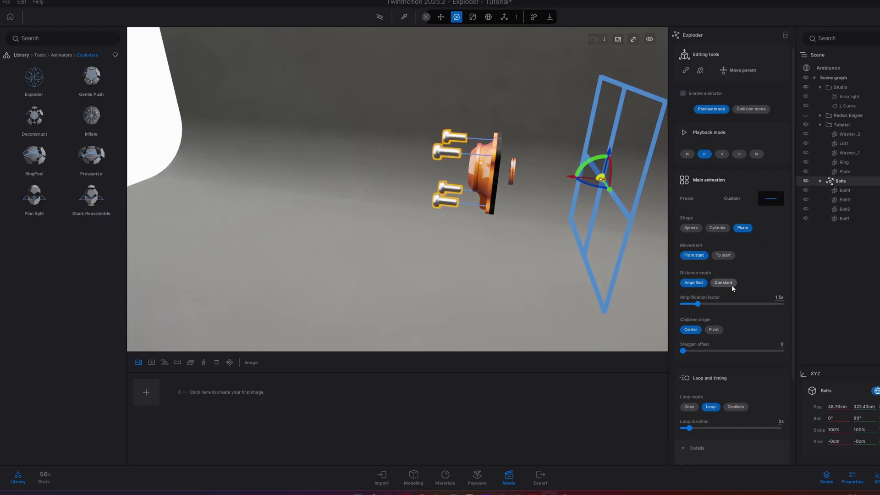
Step: Set the Bolts Exploder's movement to To start and try an amplification factor of 4x
click(724, 255)
shift+middle_drag(436, 230, 476, 269)
mouse_move(334, 220)
shift+middle_down()
mouse_move(390, 241)
mouse_move(343, 220)
shift+middle_up()
click(781, 297)
text(4)
key(Return)
shift+middle_drag(316, 256, 404, 251)
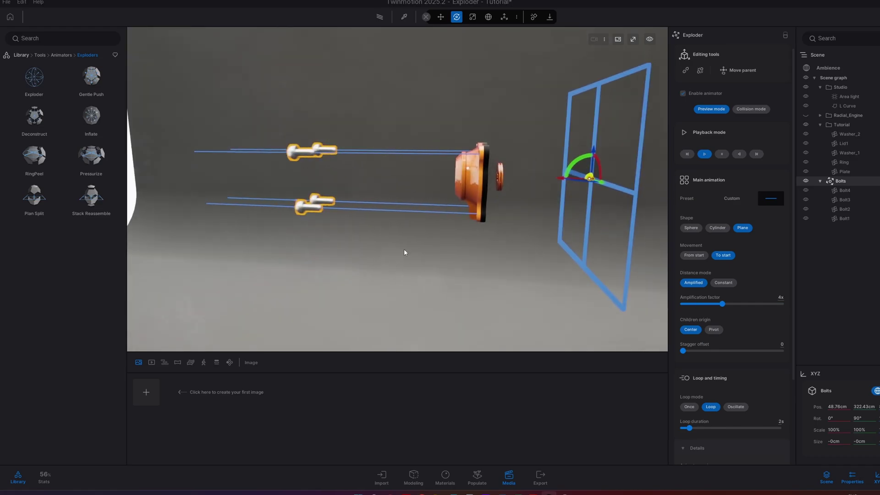
Step: Reduce the Bolts Exploder's amplification factor to 3x and deselect it
click(781, 297)
text(3)
key(Return)
shift+middle_drag(449, 220, 568, 206)
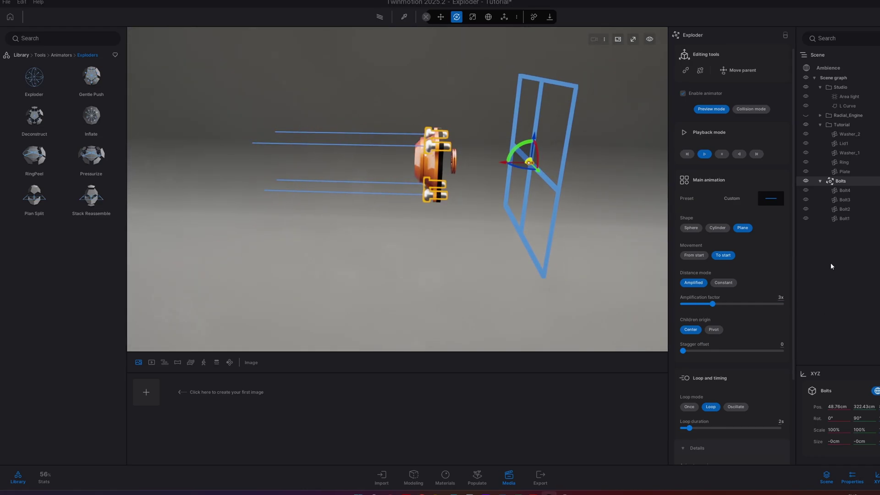
click(832, 225)
shift+middle_drag(589, 216, 544, 247)
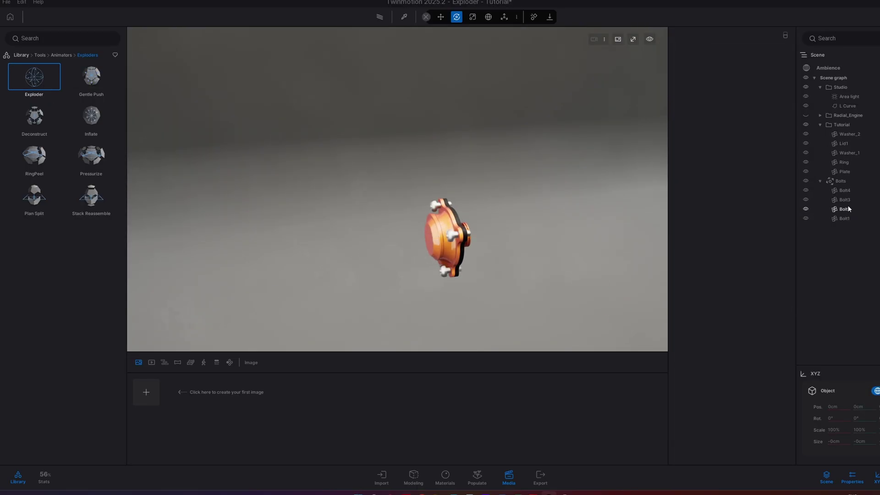
Step: Save the Bolts Exploder's current settings as a new personal preset
click(841, 181)
click(779, 199)
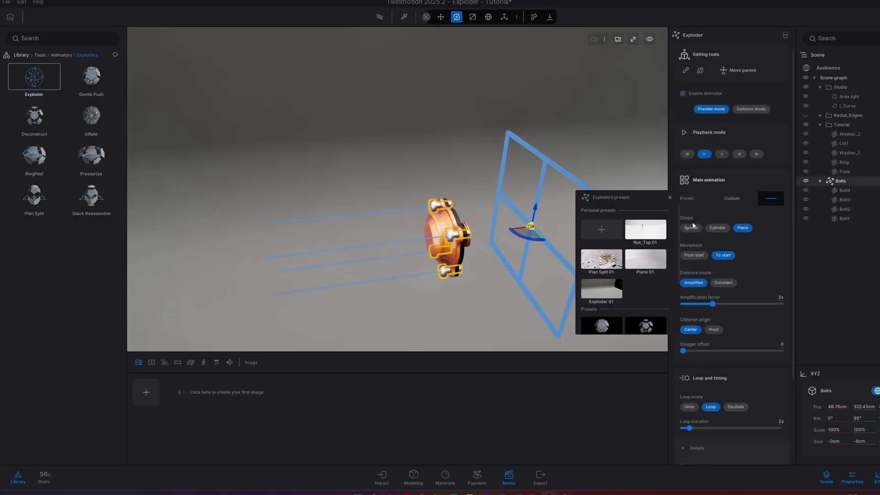
click(595, 229)
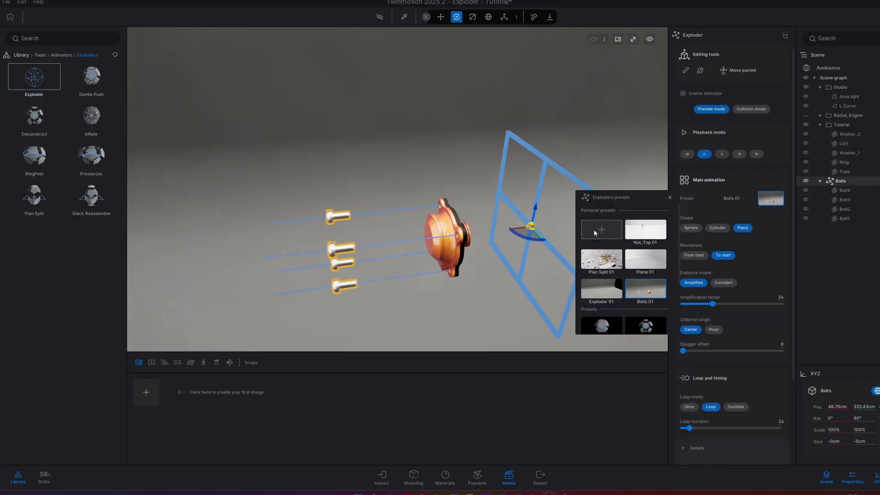
click(854, 268)
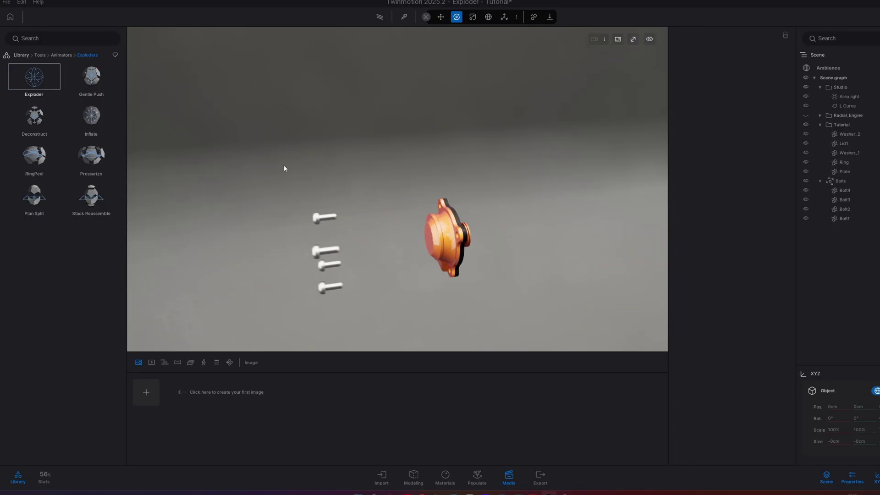
Step: Add another Exploder to the scene and apply the personal preset Bolts 01 to it
drag(36, 81, 452, 252)
click(771, 199)
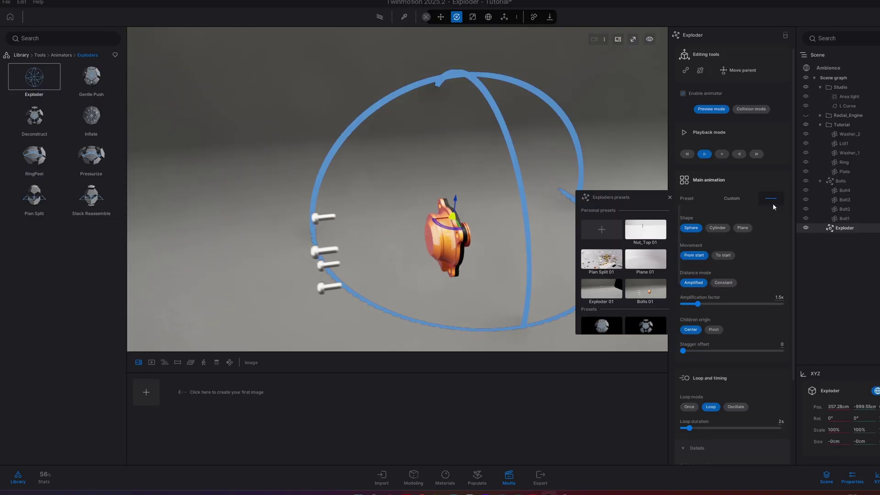
click(643, 296)
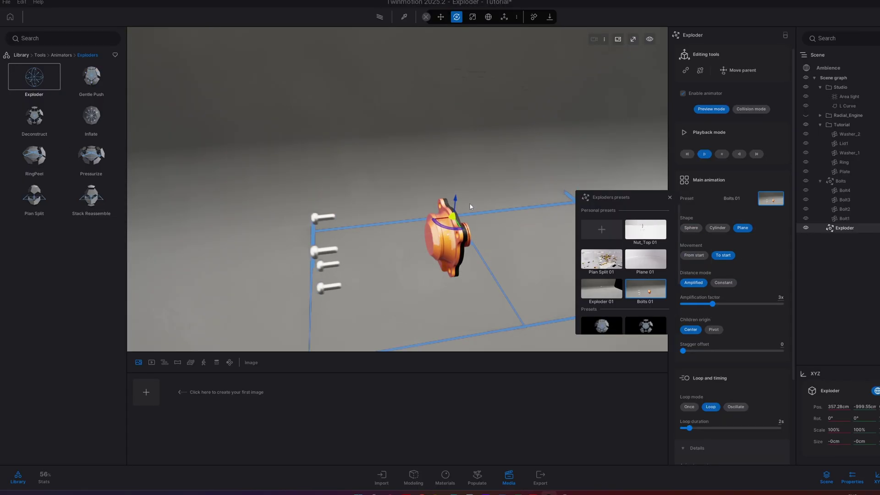
Step: Move the new Exploder up to the lid's centre, at about X -21 cm, Y 269 cm
shift+middle_drag(480, 235, 526, 200)
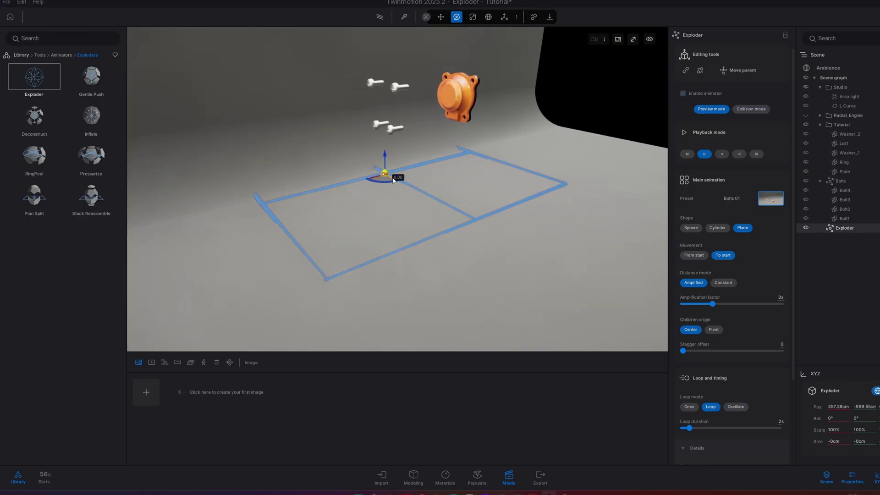
drag(393, 180, 493, 70)
shift+middle_drag(474, 178, 462, 138)
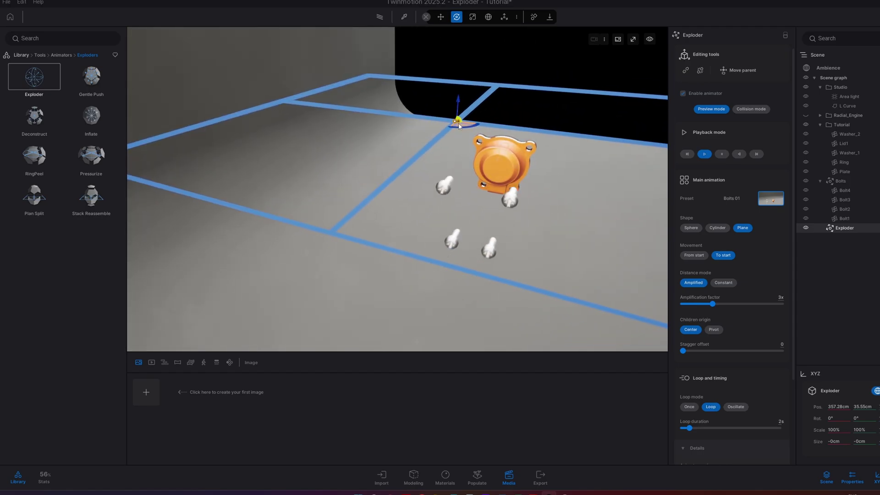
drag(463, 139, 506, 175)
shift+middle_drag(505, 175, 394, 243)
mouse_move(519, 199)
mouse_down()
mouse_move(457, 198)
mouse_move(508, 204)
mouse_up()
right_drag(495, 230, 424, 170)
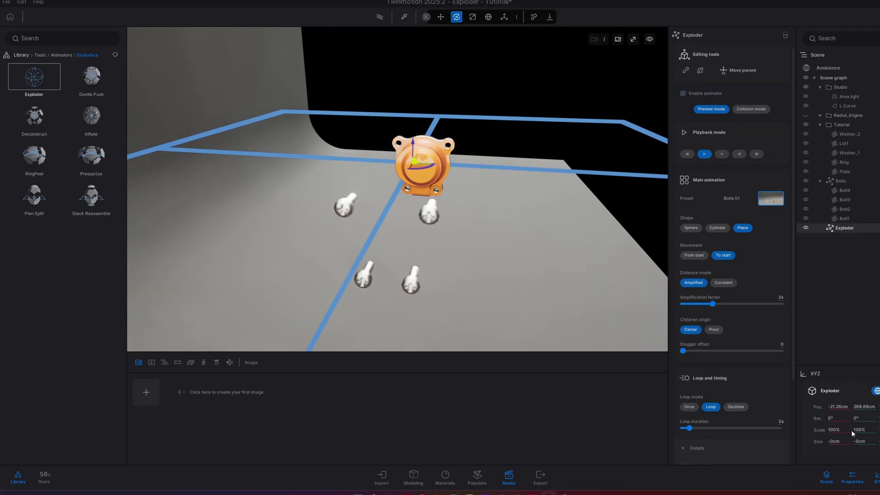
Step: Set the new Exploder's Y rotation to 90° and shift it to about Y 334 cm
click(864, 418)
text(90)
key(Return)
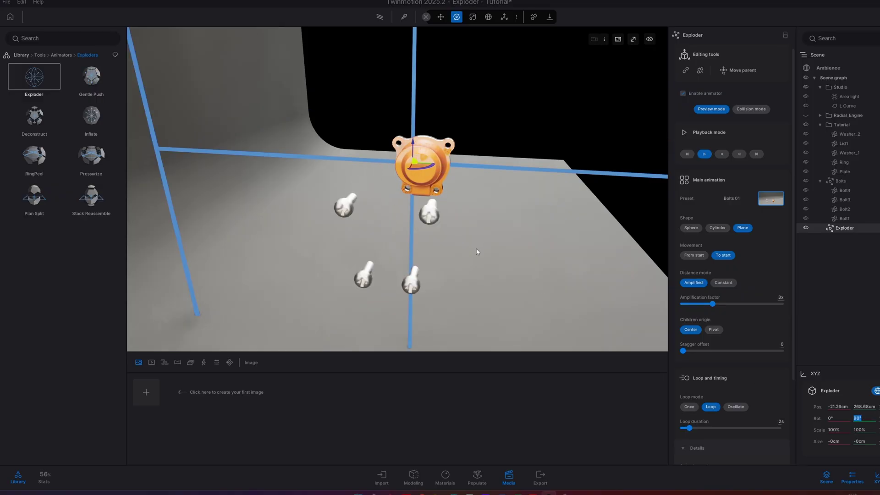
right_drag(477, 246, 463, 197)
drag(472, 152, 504, 154)
right_drag(505, 160, 541, 183)
shift+middle_drag(505, 179, 470, 171)
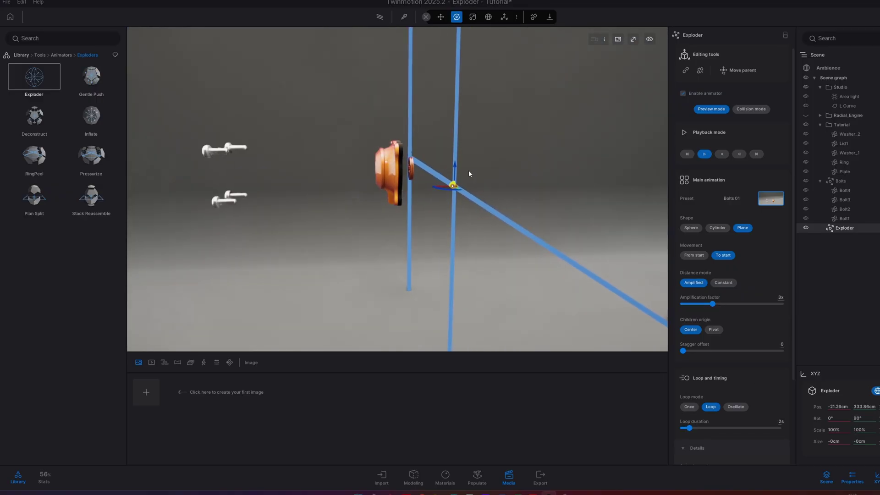
Step: Raise the new Exploder slightly to line it up with the lid's centre height
drag(455, 164, 455, 144)
shift+middle_drag(463, 147, 451, 170)
right_drag(311, 192, 474, 211)
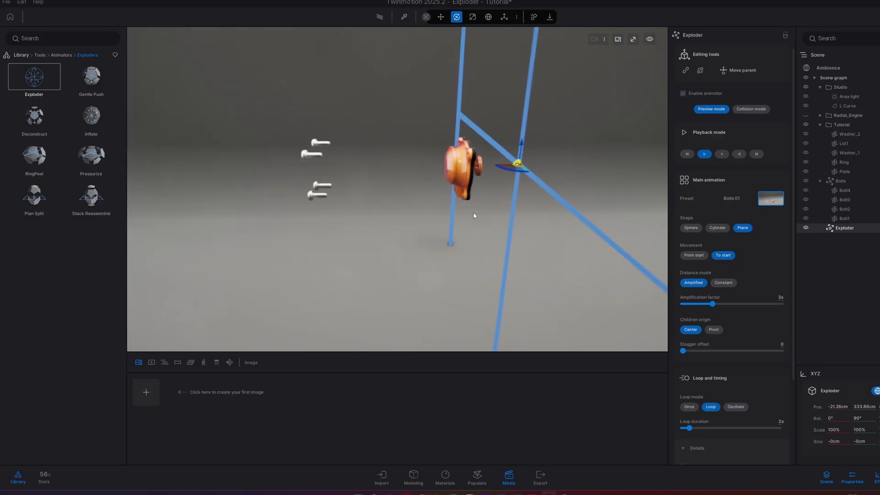
Step: Rename the new Exploder as Lid and move the Lid1 part into it in the scene graph
right_click(853, 231)
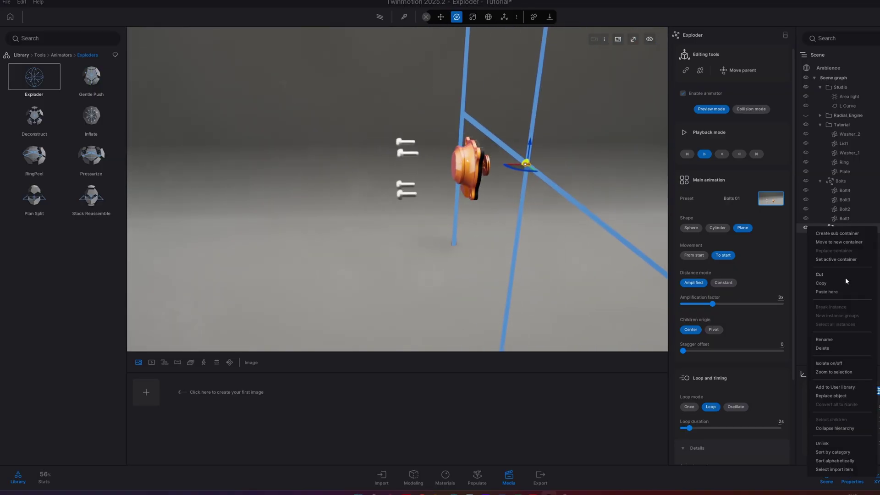
click(833, 340)
text(Lid)
click(869, 325)
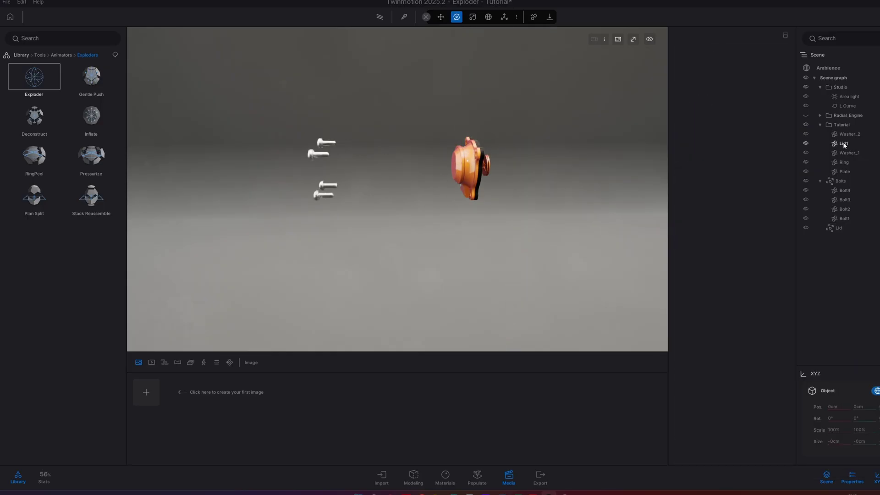
drag(844, 142, 843, 228)
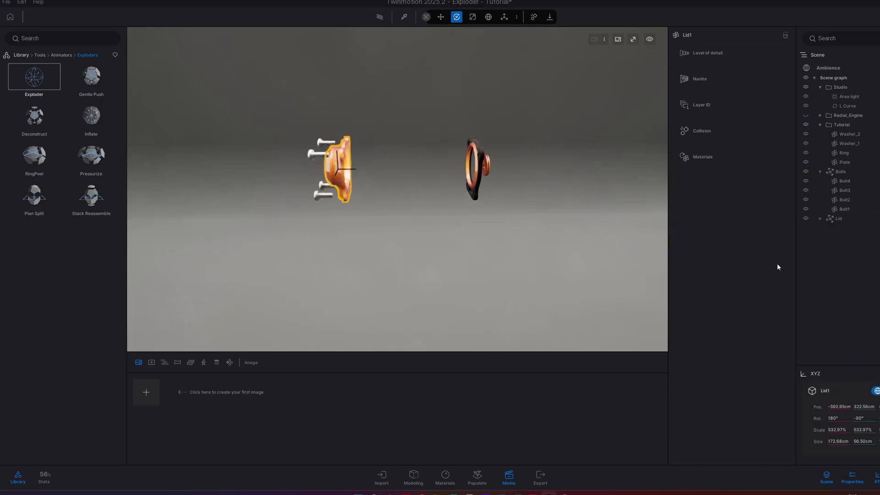
shift+middle_drag(440, 193, 459, 207)
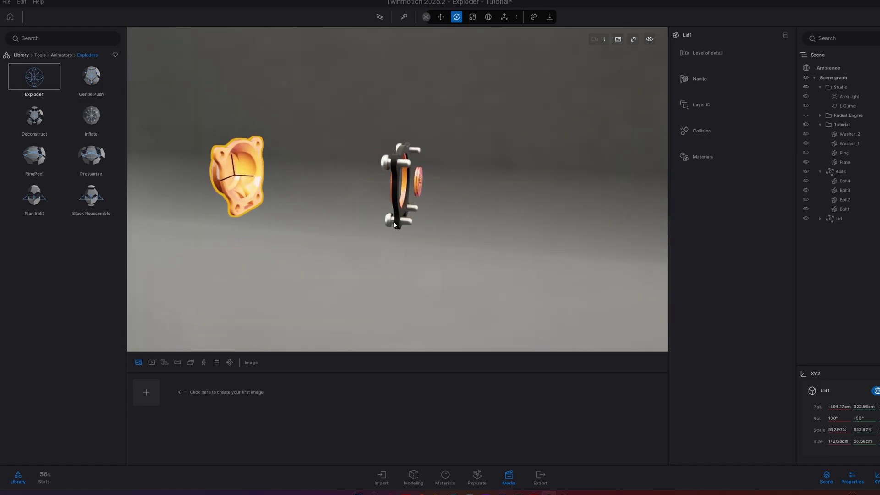
Step: Check the remaining washer and plate parts, and add another Exploder on the floor at about X -101 cm, Y -500 cm
click(845, 134)
click(849, 143)
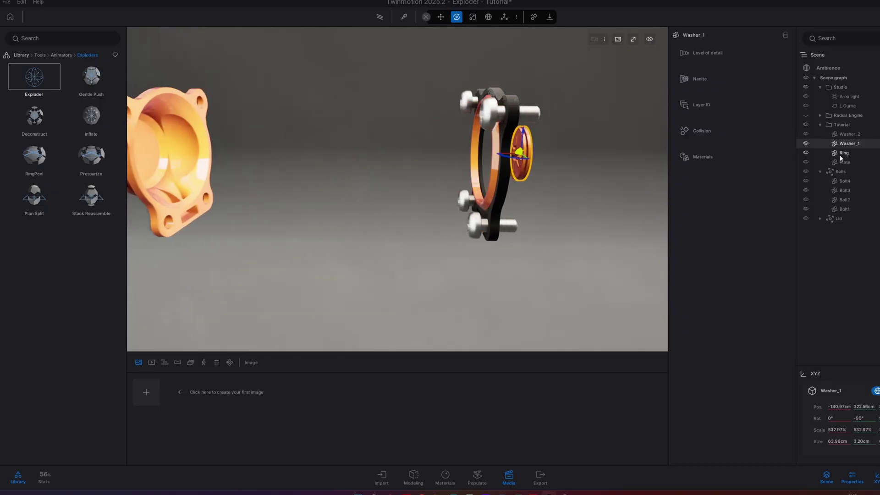
click(843, 162)
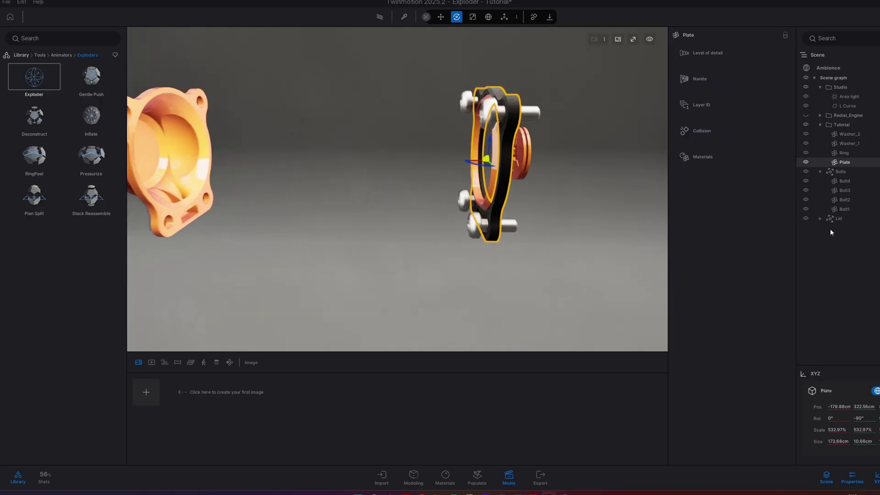
click(849, 241)
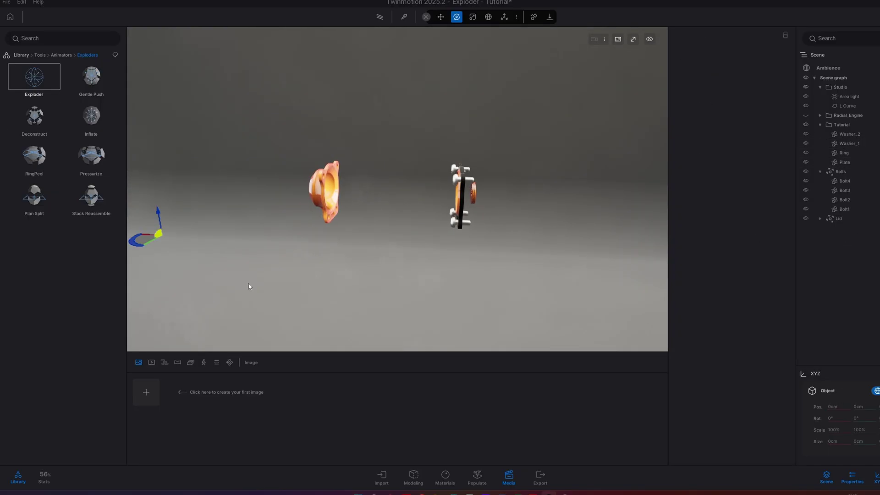
drag(341, 315, 458, 296)
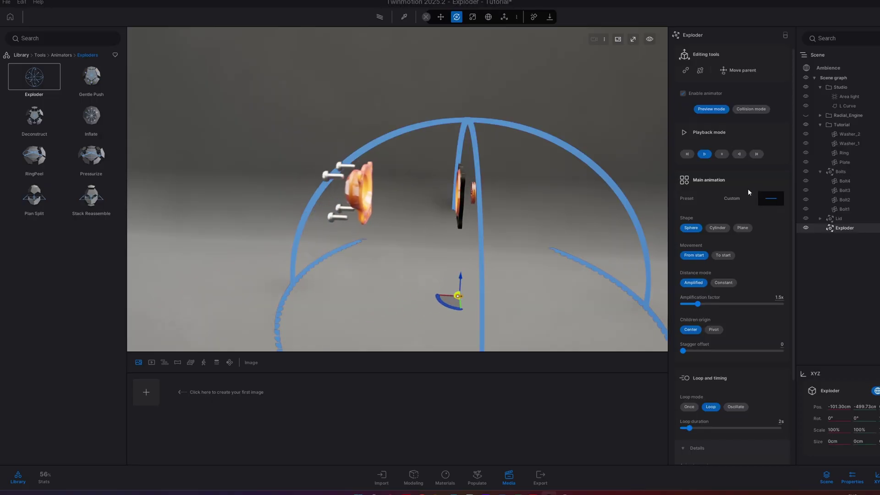
Step: Set the added Exploder's shape to Plane and its Y rotation to 90°
click(742, 228)
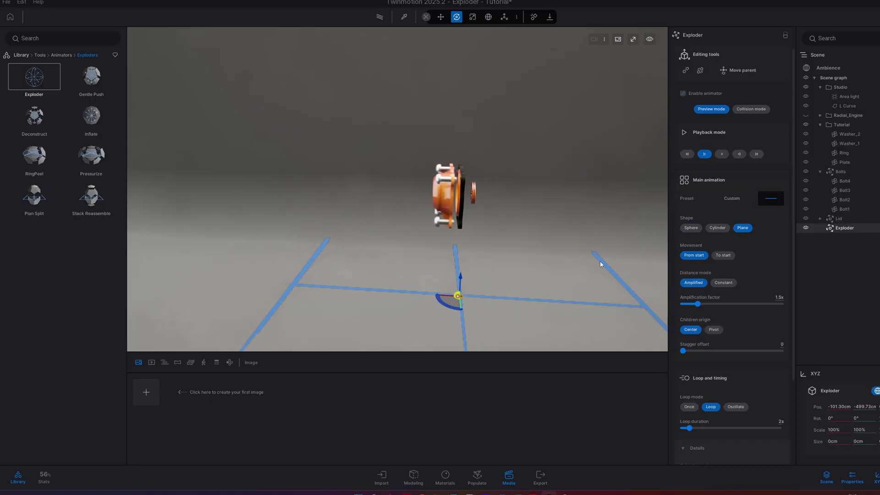
click(867, 418)
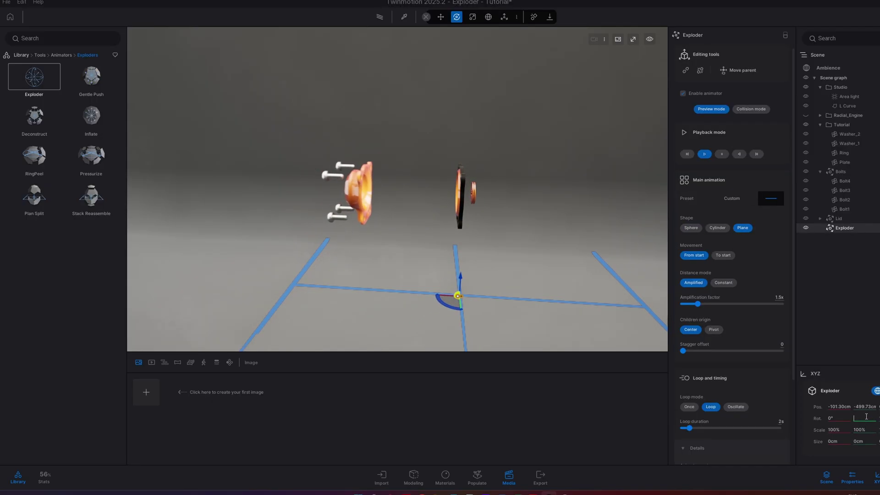
text(90)
key(Return)
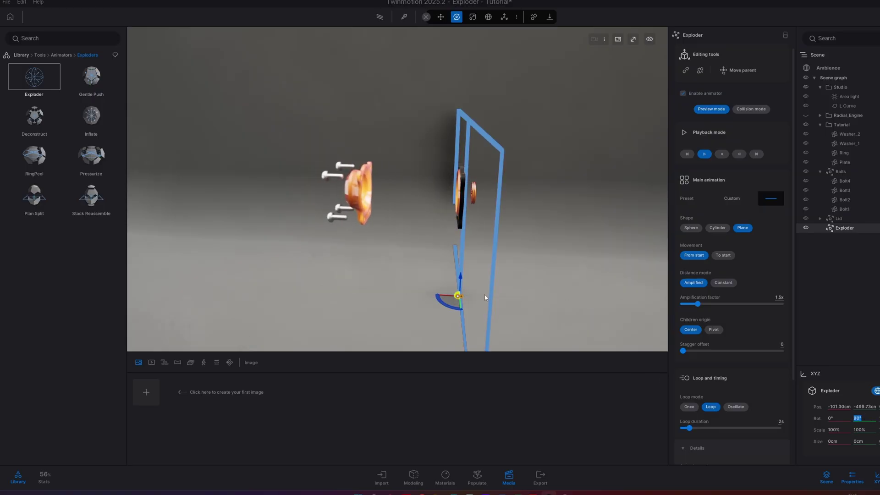
Step: Raise the added Exploder to the plates' height and place it beyond the washers, at about X 178 cm, Y 248 cm
drag(465, 275, 464, 201)
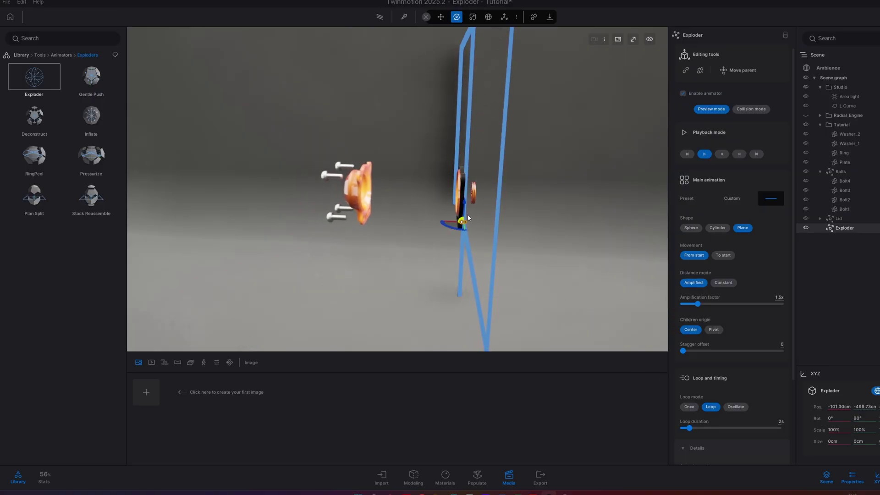
shift+middle_drag(464, 204, 555, 215)
drag(406, 213, 556, 142)
shift+middle_drag(556, 142, 502, 172)
Step: Rename the added Exploder as Plates and move Washer_2, Washer_1, Ring and Plate into it
right_click(851, 232)
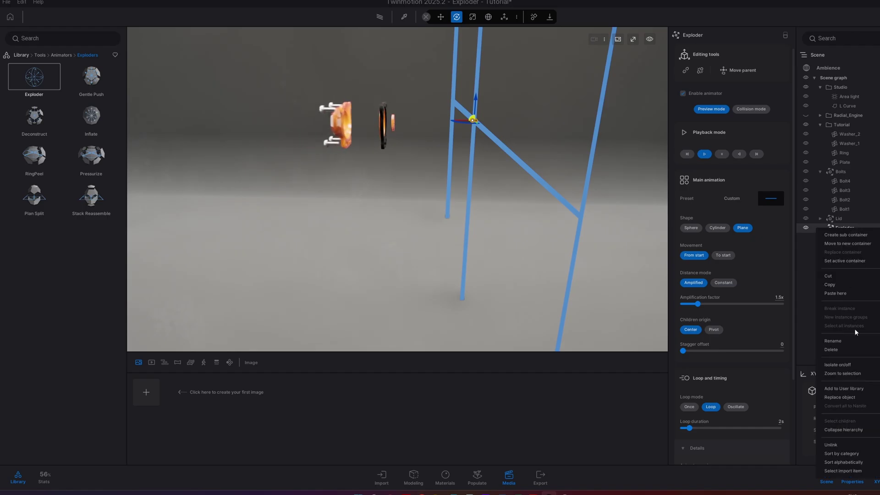
click(834, 341)
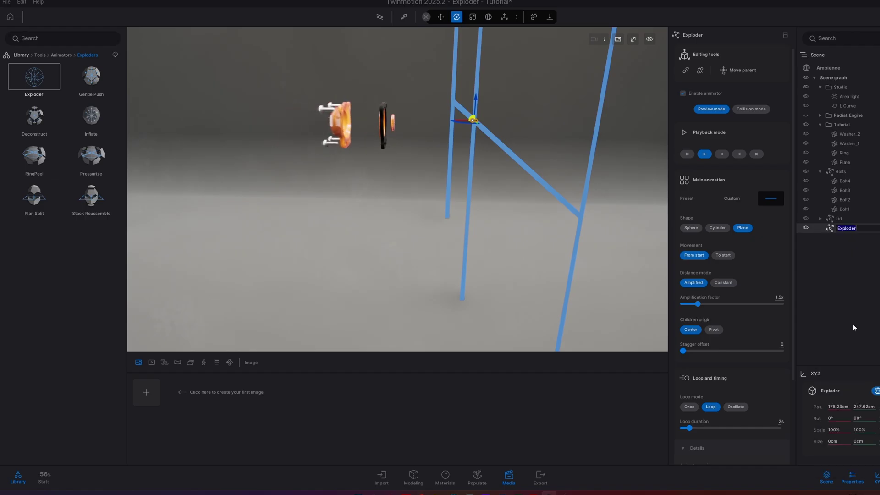
text(Plates)
key(Return)
click(854, 325)
click(850, 134)
shift+click(847, 162)
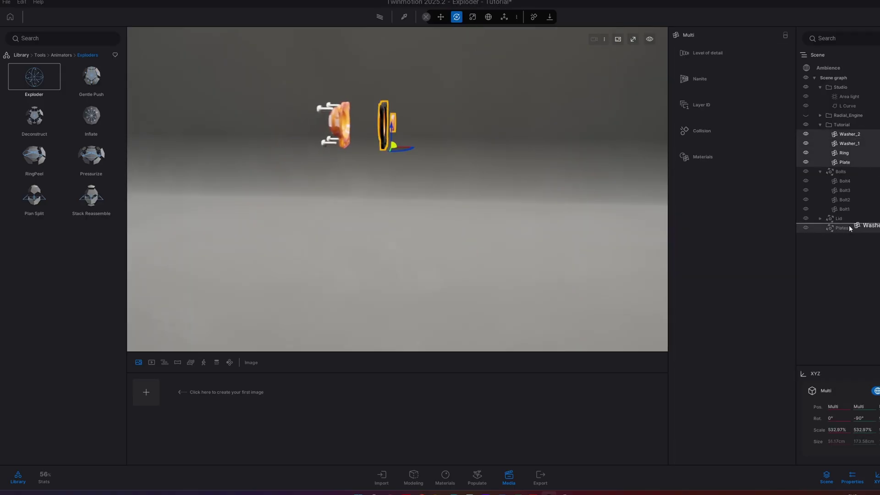
drag(849, 227, 848, 228)
Step: Set the Plates Exploder's movement to To start and its stagger offset to 3
click(839, 191)
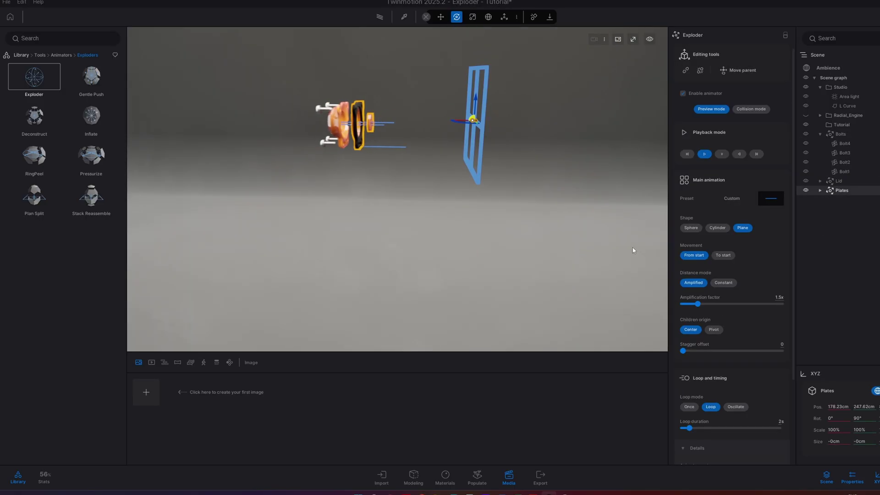
right_drag(421, 260, 463, 259)
click(783, 351)
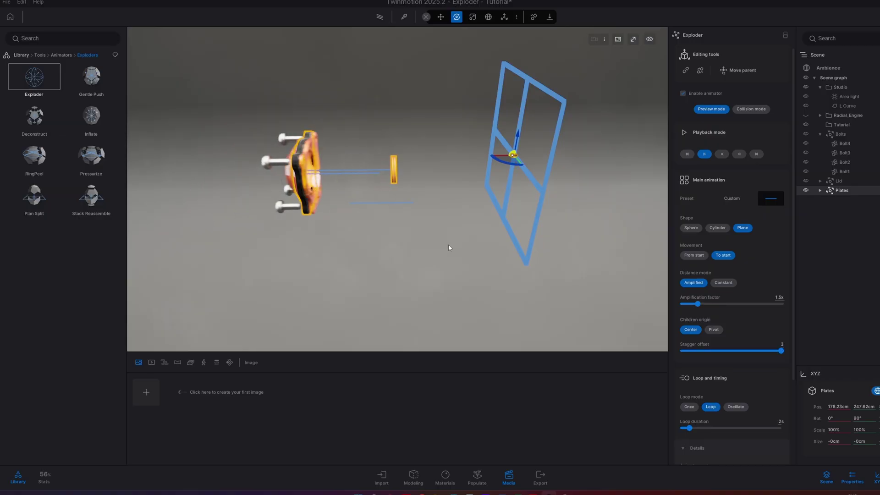
Step: Collapse the Bolts Exploder in the scene graph and set its start delay to 3 s
click(821, 135)
click(839, 136)
shift+middle_drag(458, 197, 541, 193)
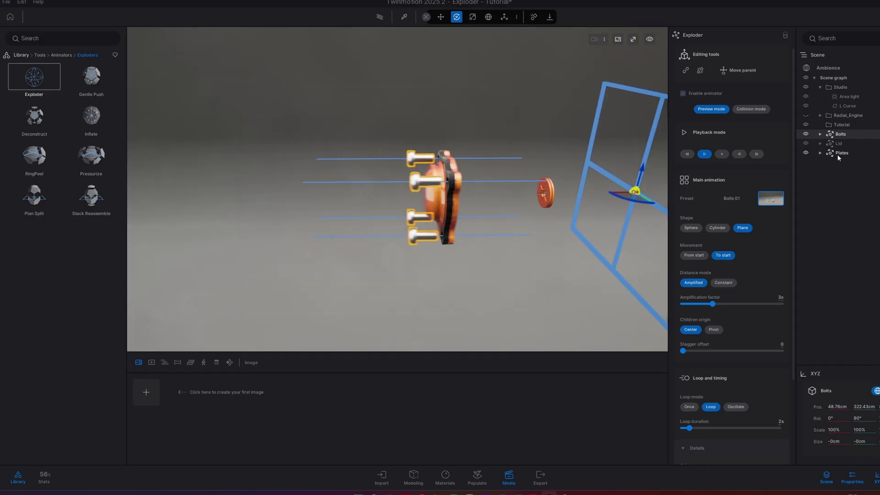
scroll(759, 387, down, 2)
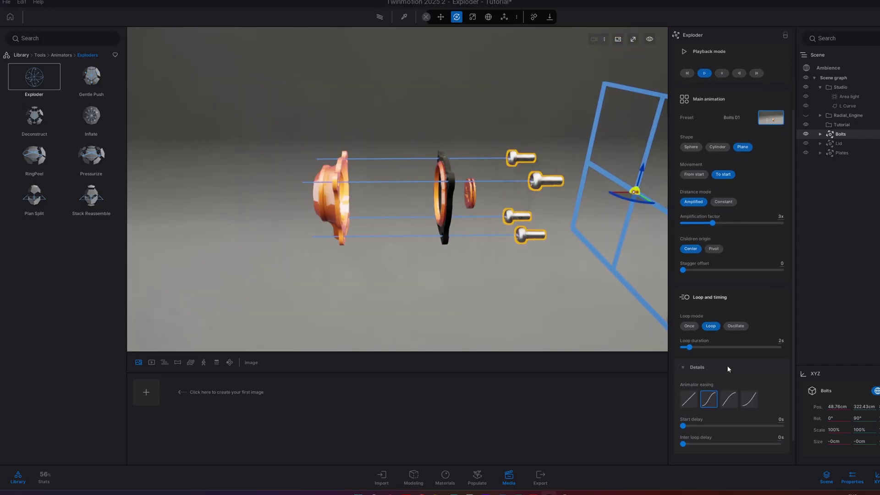
click(781, 419)
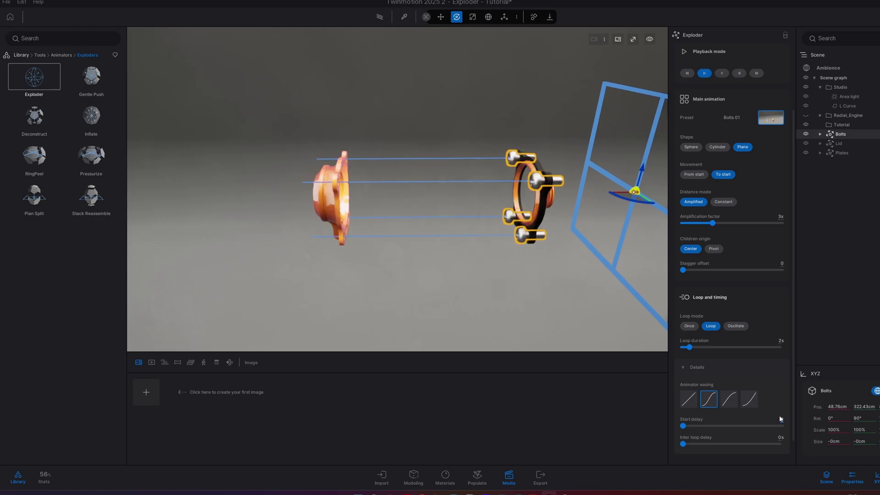
text(1)
key(Return)
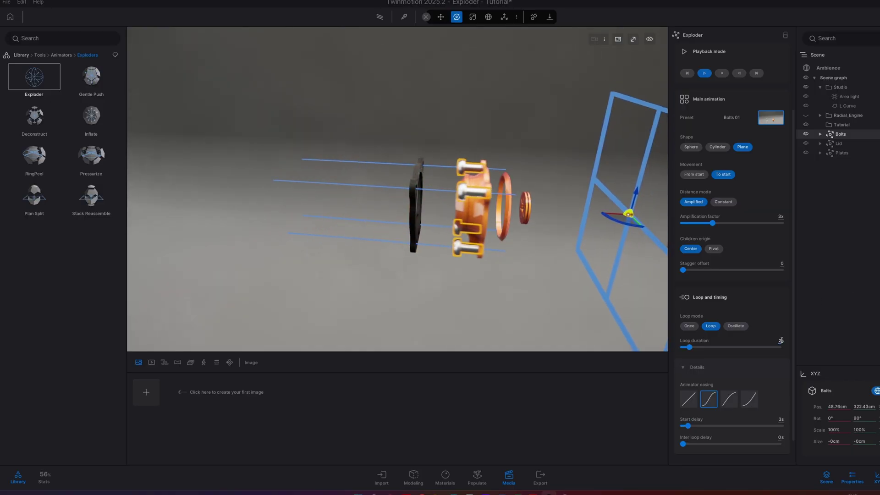
Step: Try a 10 s loop duration on the Bolts Exploder, and settle on 1 s with an inter loop delay of 1 s
text(10)
key(Return)
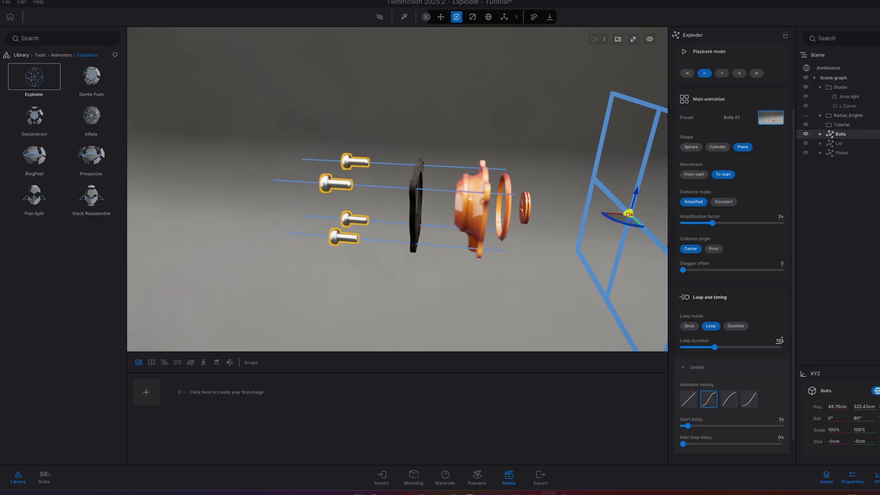
key(Return)
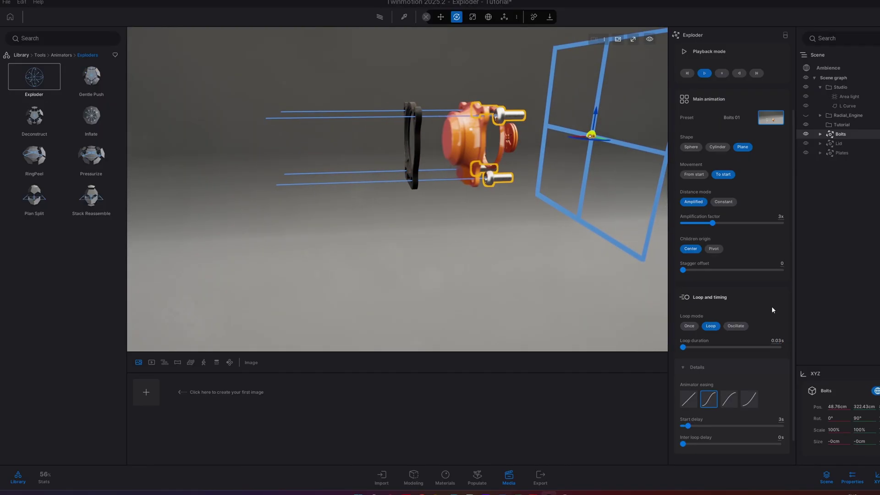
scroll(766, 324, down, 1)
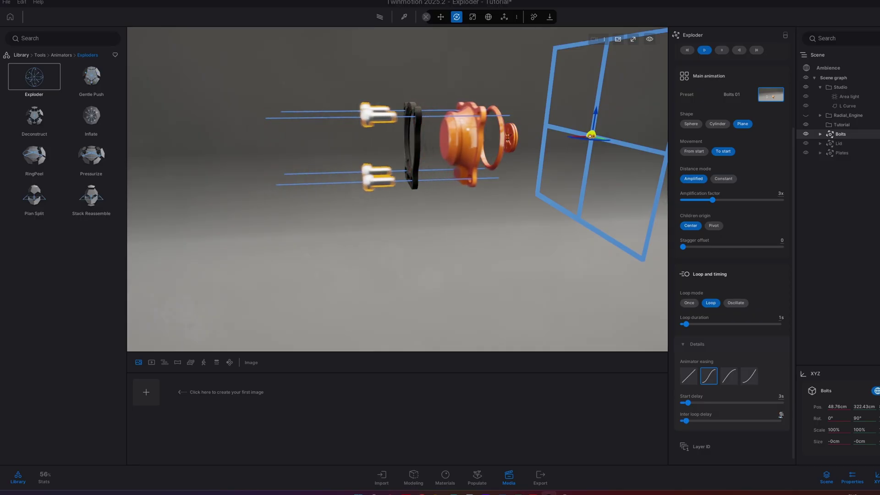
Step: Disable the Bolts Exploder's animator
shift+middle_drag(541, 275, 395, 289)
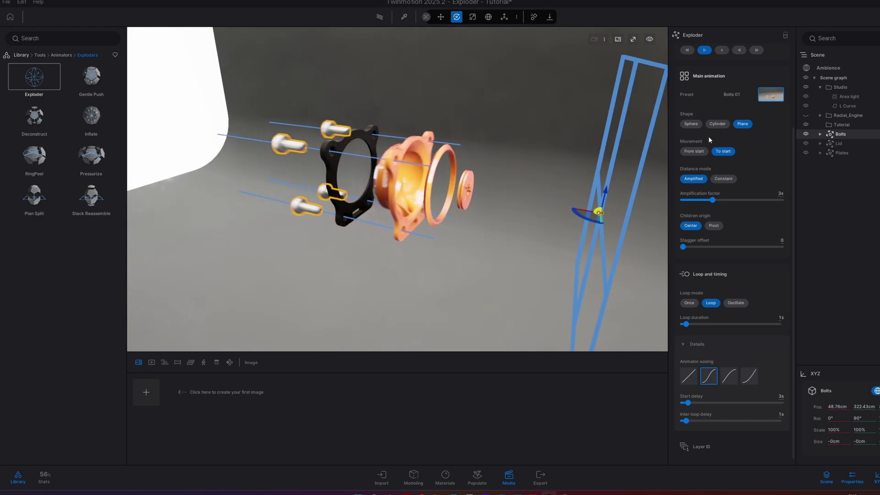
scroll(708, 136, up, 5)
click(683, 93)
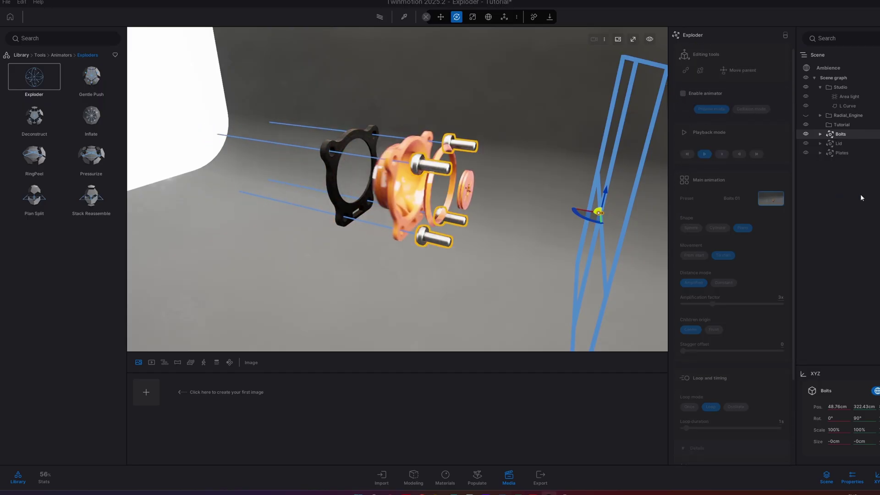
Step: Try the Once loop mode on the Lid Exploder and return it to Loop
click(848, 144)
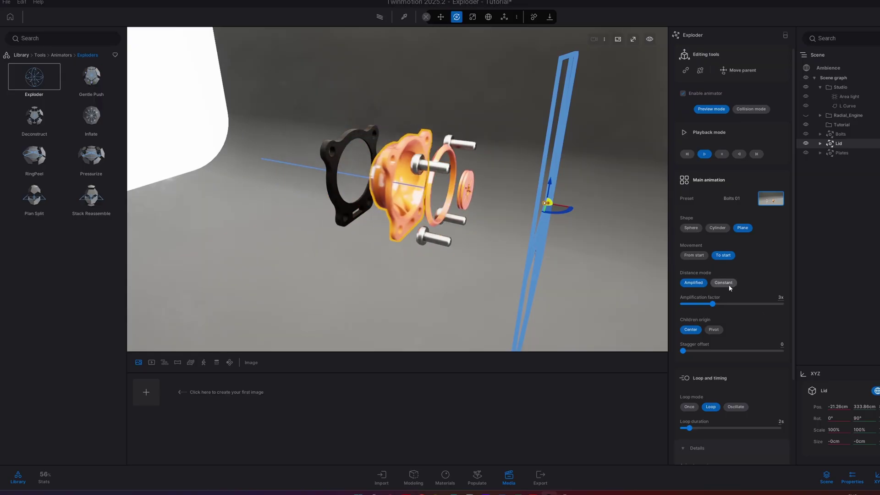
scroll(730, 288, down, 2)
click(689, 361)
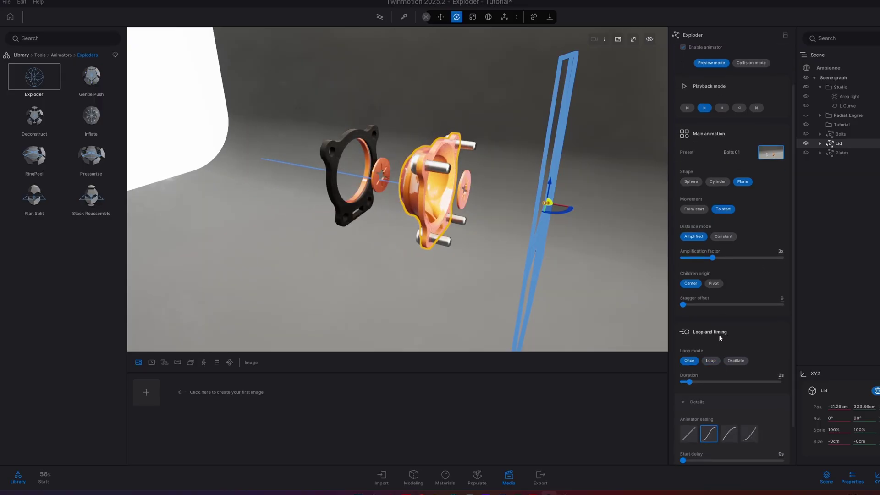
click(712, 360)
Step: Set the Plates Exploder's loop duration to 1 s
click(843, 153)
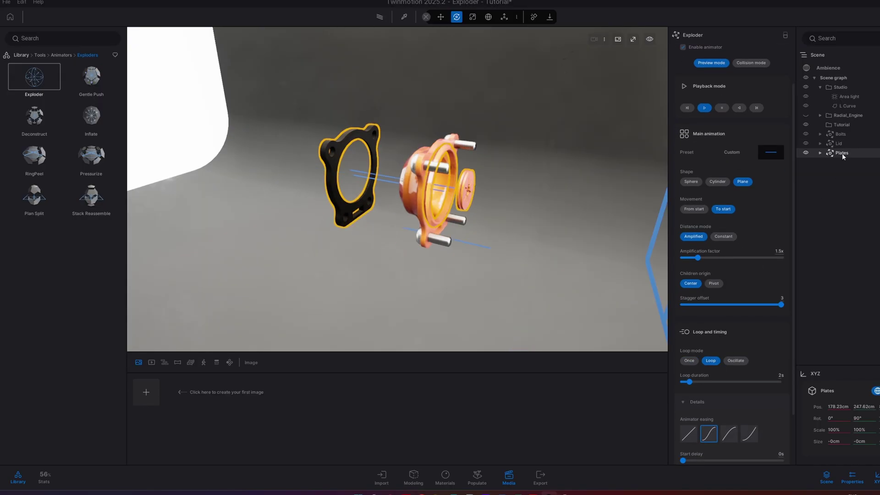
scroll(758, 291, down, 3)
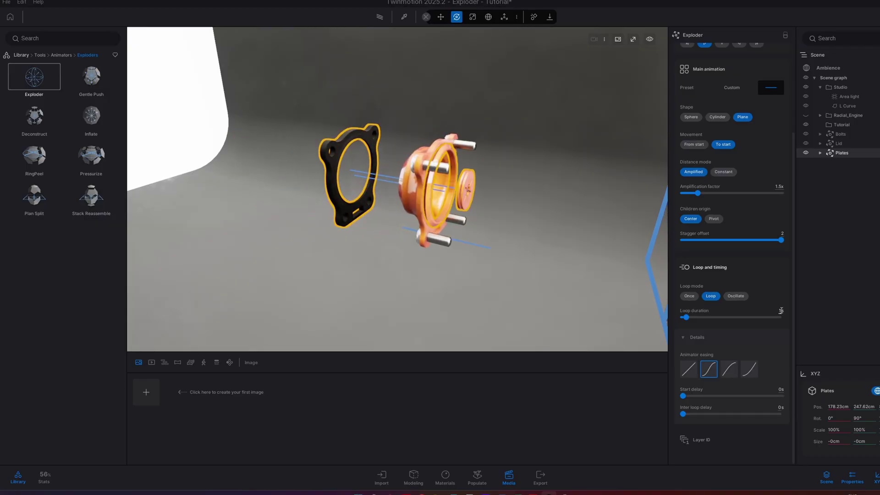
Step: Clear the selection and create a new media sequence from the current view
click(838, 247)
click(164, 363)
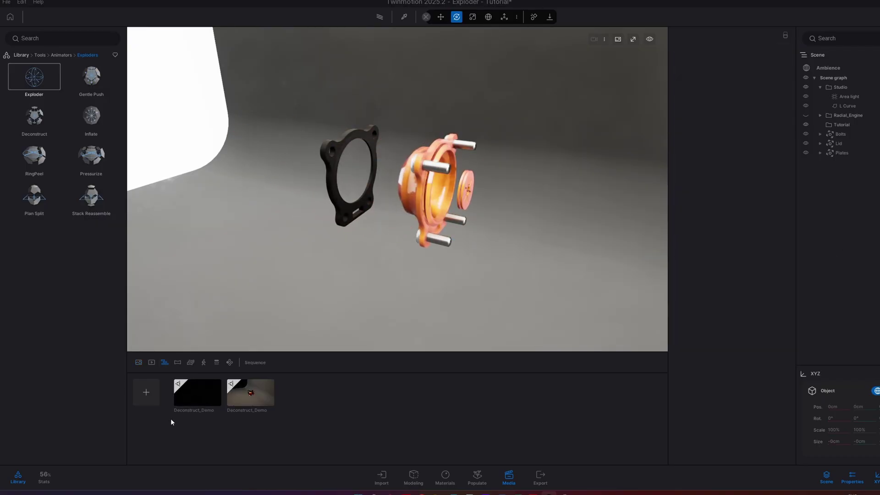
click(153, 394)
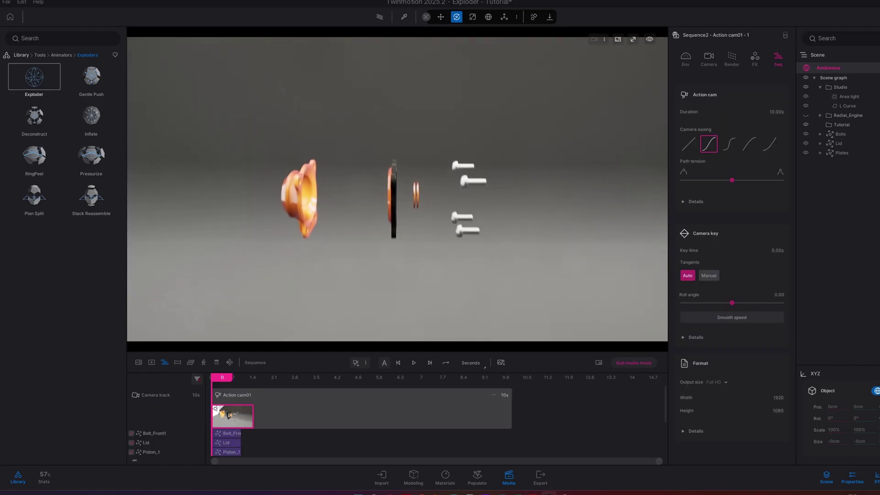
Step: Return the playhead to the start of the sequence and look through its list of animator tracks
drag(232, 378, 211, 381)
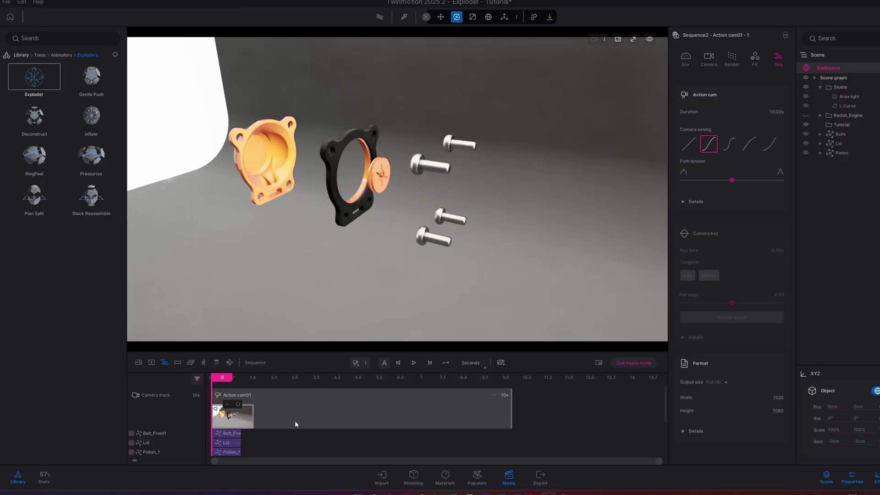
scroll(296, 426, down, 3)
scroll(172, 437, down, 3)
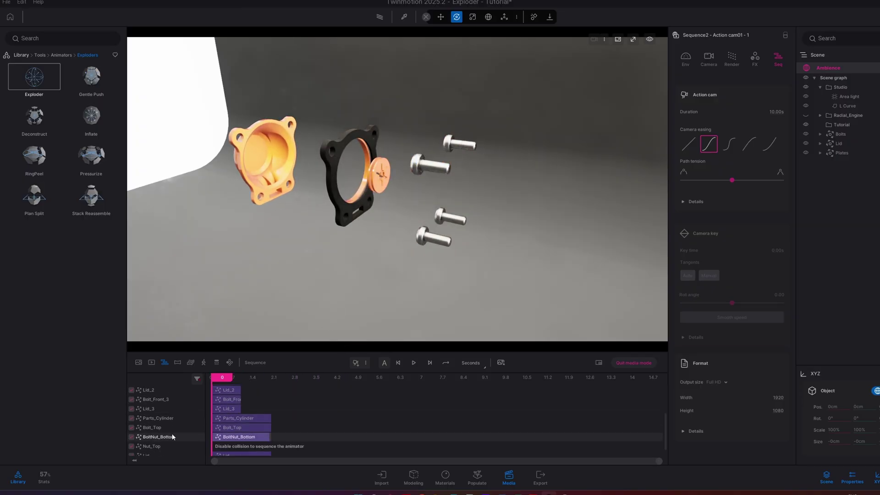
scroll(172, 437, up, 5)
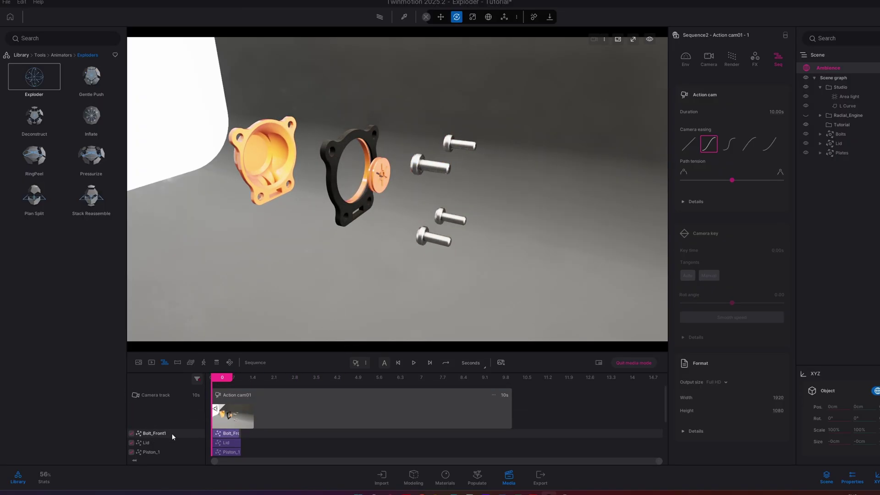
scroll(172, 433, down, 2)
scroll(171, 434, up, 2)
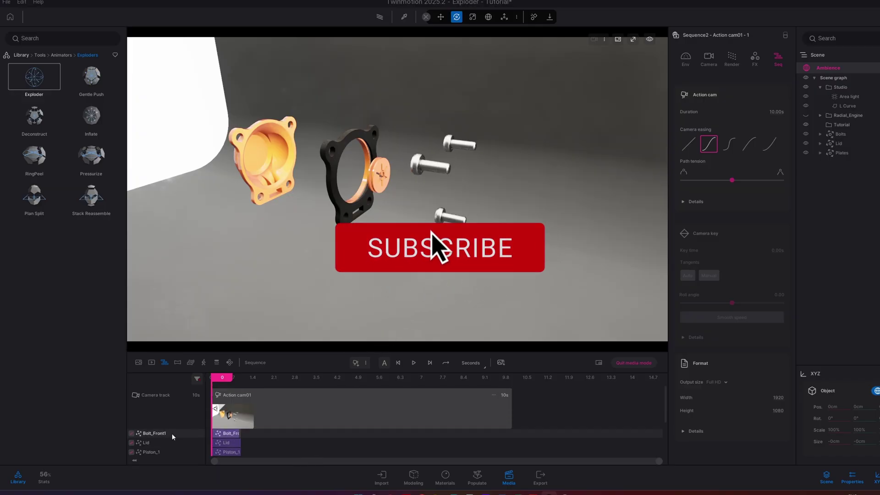
Step: Disable the unneeded engine animator tracks in the sequence, including Bolt_Front1, Piston_1, Parts_Cylinder and Bolt_Top, keeping disabled tracks hidden
click(197, 378)
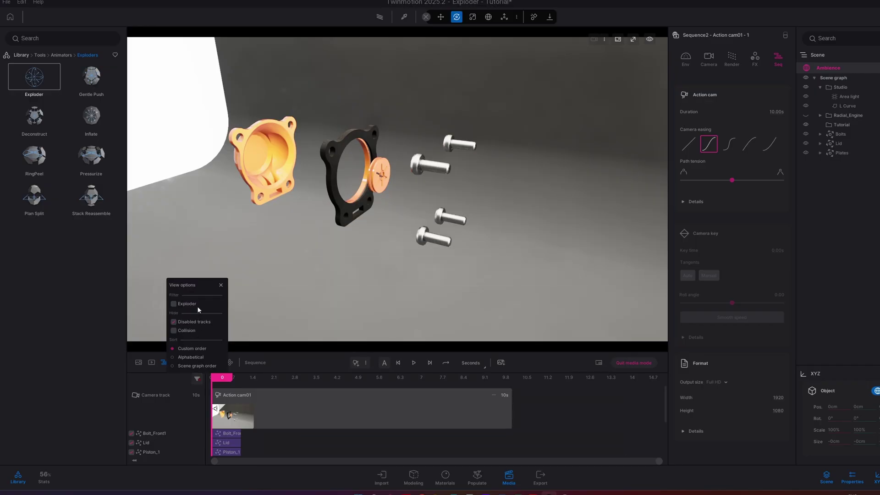
click(131, 433)
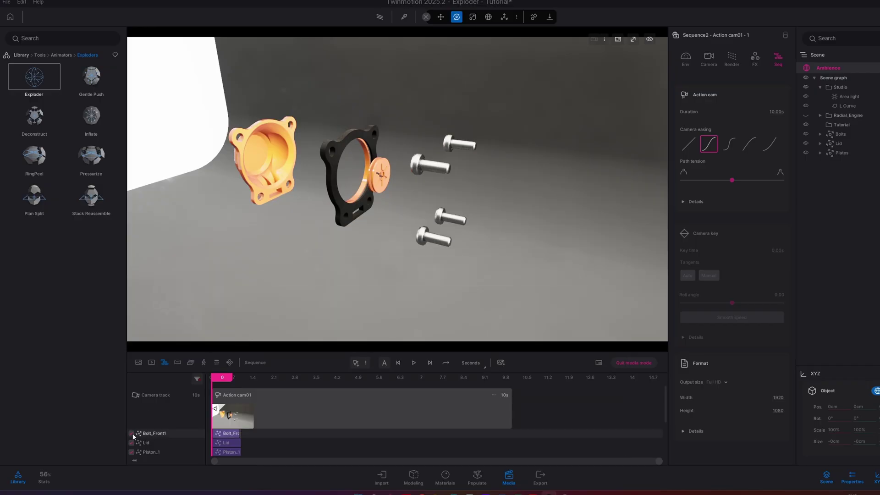
click(131, 443)
scroll(131, 434, down, 5)
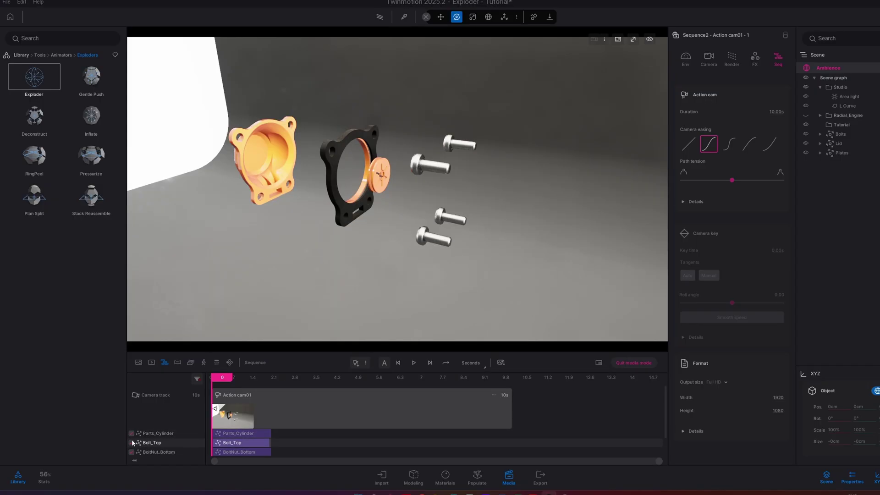
scroll(131, 440, down, 3)
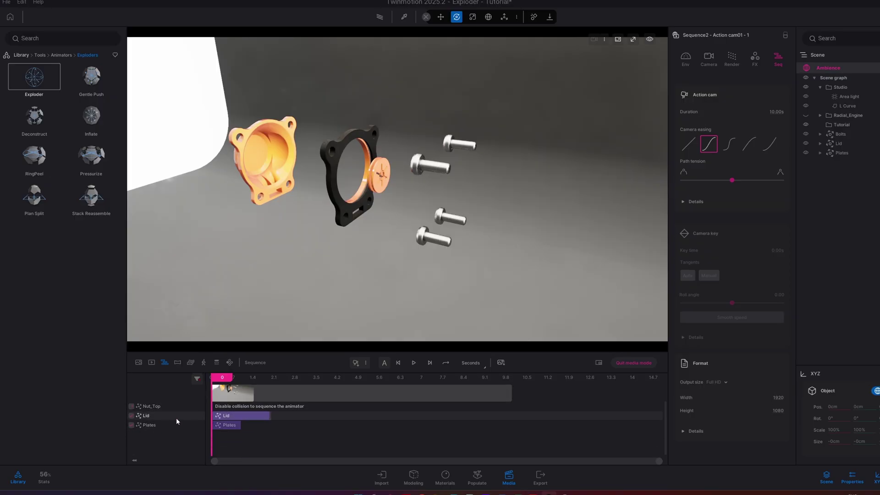
Step: Show the disabled tracks, re-enable the Bolts Exploder's track and hide the disabled tracks again
click(197, 379)
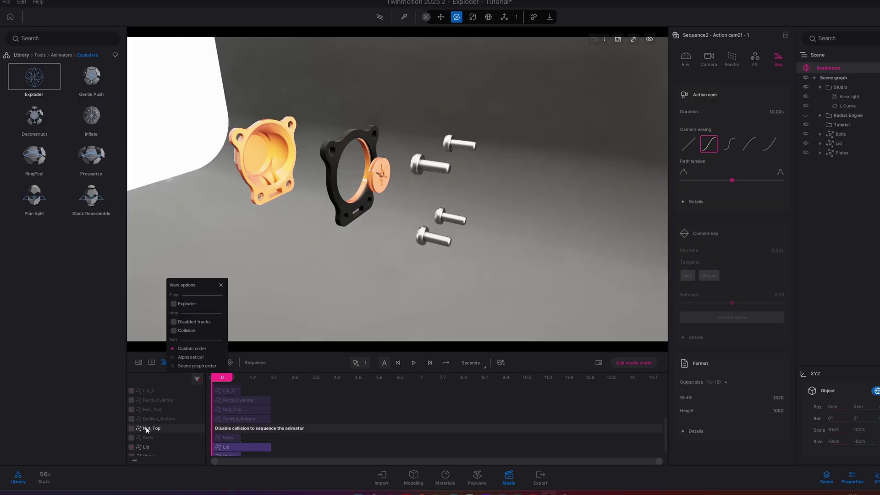
scroll(144, 431, down, 1)
click(132, 432)
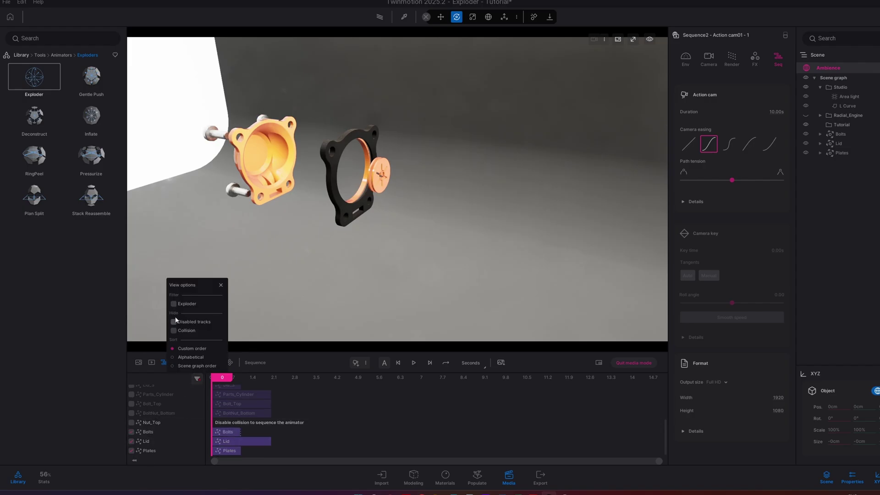
click(174, 322)
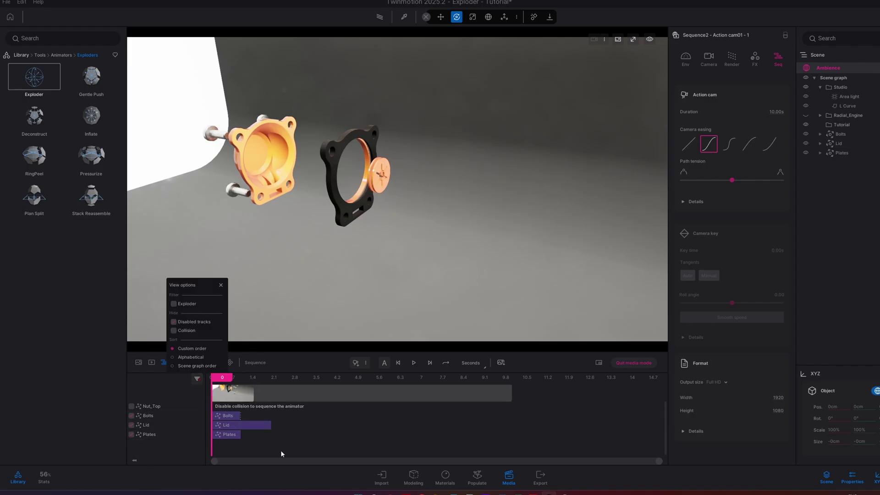
Step: Select the Action cam01 camera key, turn on the inset camera preview and frame the lid assembly in the free view
click(499, 267)
shift+middle_drag(433, 275, 481, 275)
mouse_move(215, 378)
mouse_down()
mouse_move(277, 386)
mouse_move(200, 385)
mouse_up()
shift+middle_drag(339, 238, 401, 225)
scroll(238, 401, up, 1)
click(245, 393)
click(599, 363)
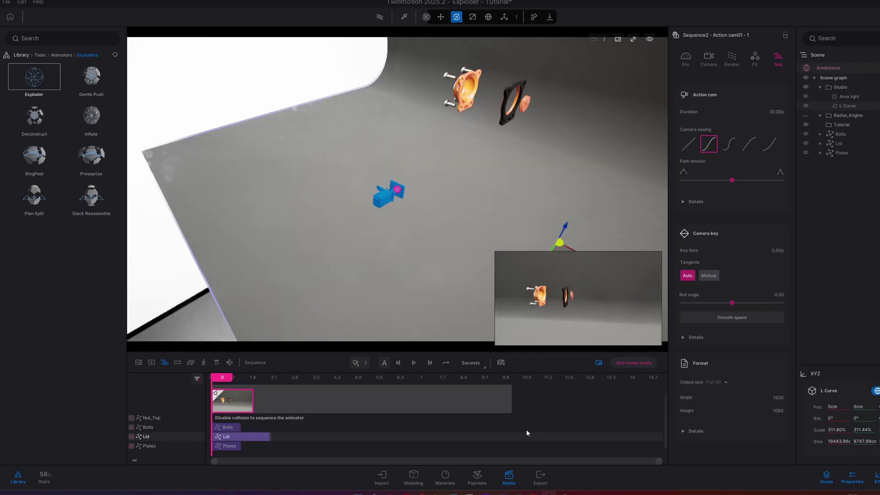
scroll(440, 230, up, 5)
middle_drag(445, 183, 425, 256)
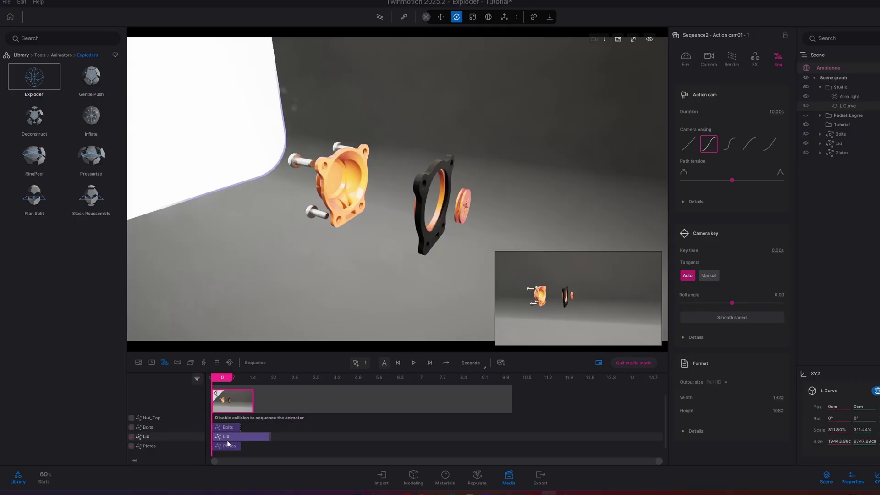
Step: Start the Lid clip where the Plates clip ends, place the Bolts clip after the Lid clip, and preview the sequence
drag(227, 437, 315, 429)
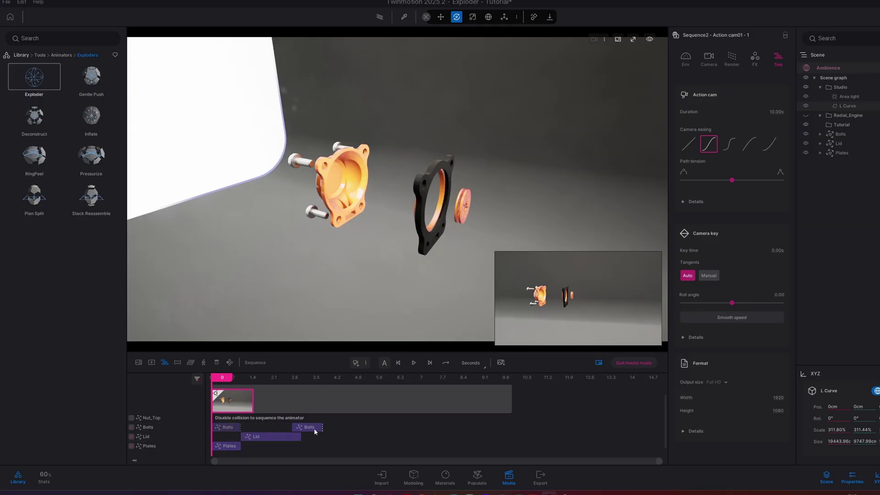
click(412, 363)
drag(319, 380, 246, 380)
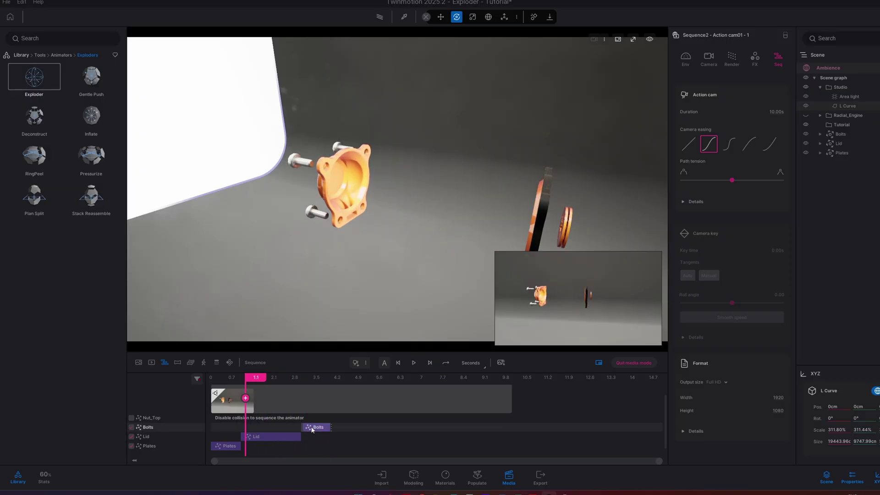
Step: Overlap the Bolts clip with the Lid clip, starting at about 1.6 s with a 2 s duration, and play the sequence
click(213, 378)
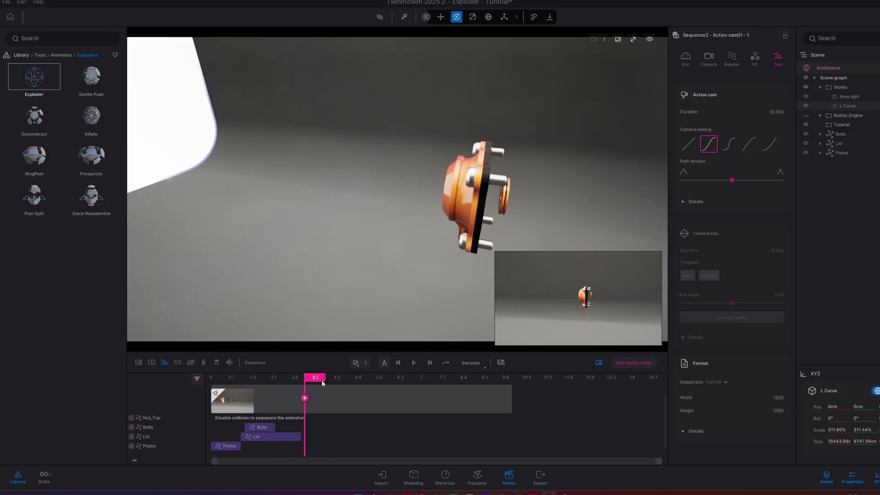
drag(320, 380, 233, 379)
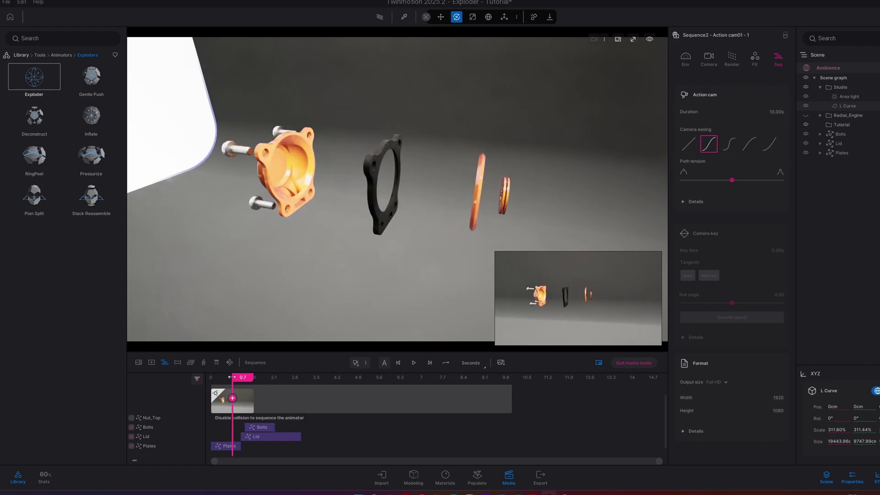
click(411, 365)
click(411, 365)
click(281, 427)
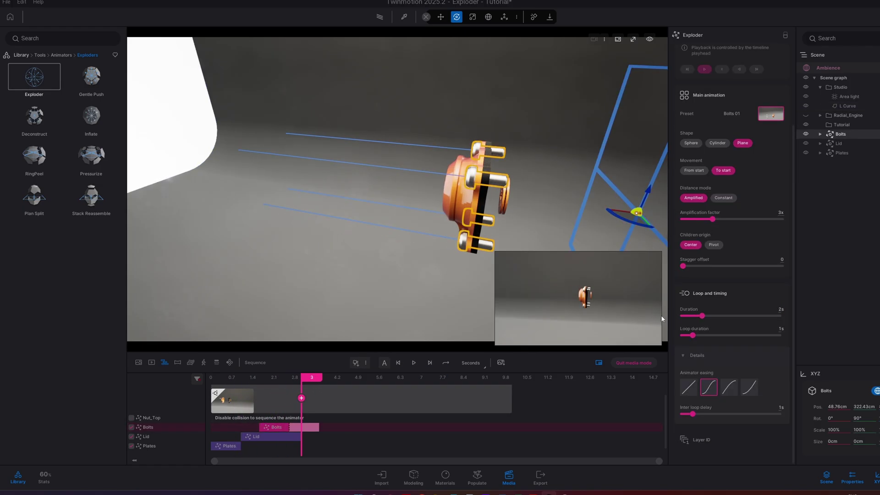
drag(308, 379, 211, 380)
key(space)
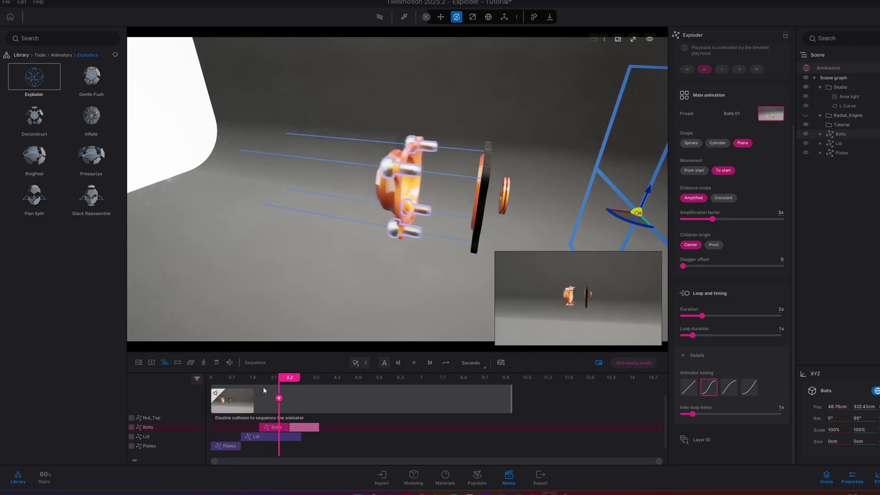
key(space)
Step: Set the Bolts Exploder's inter loop delay to 1.5 s and replay the sequence
drag(305, 379, 285, 390)
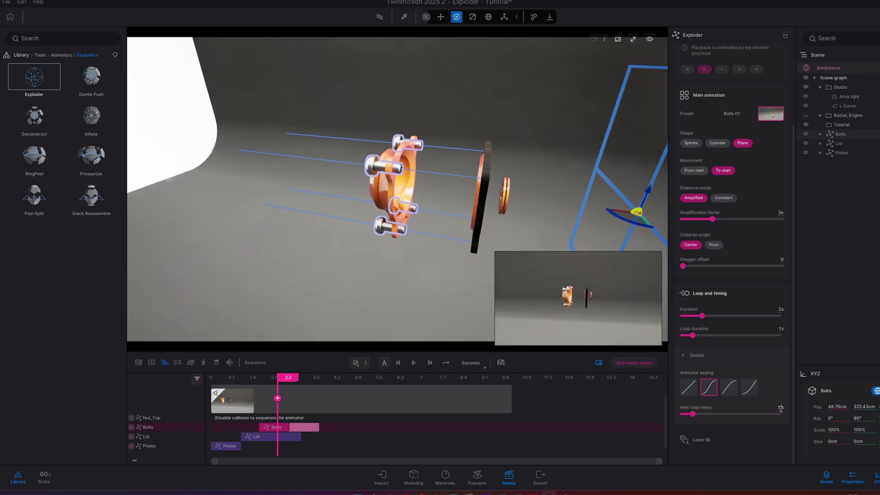
key(space)
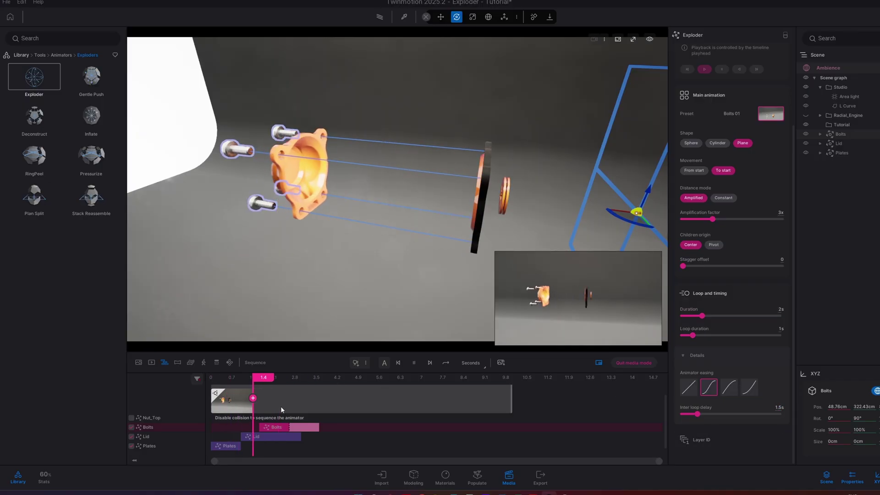
key(space)
Step: Set the Lid Exploder's loop duration to 1 s and play the sequence from near its start
click(275, 436)
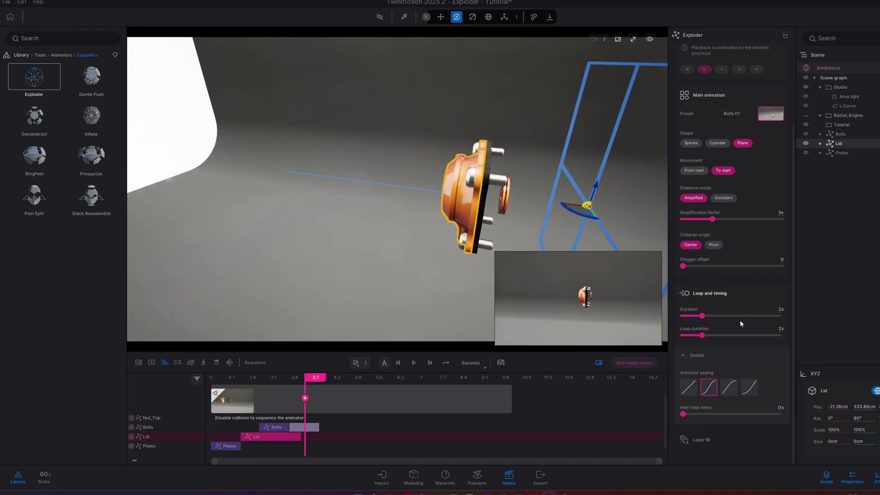
click(278, 426)
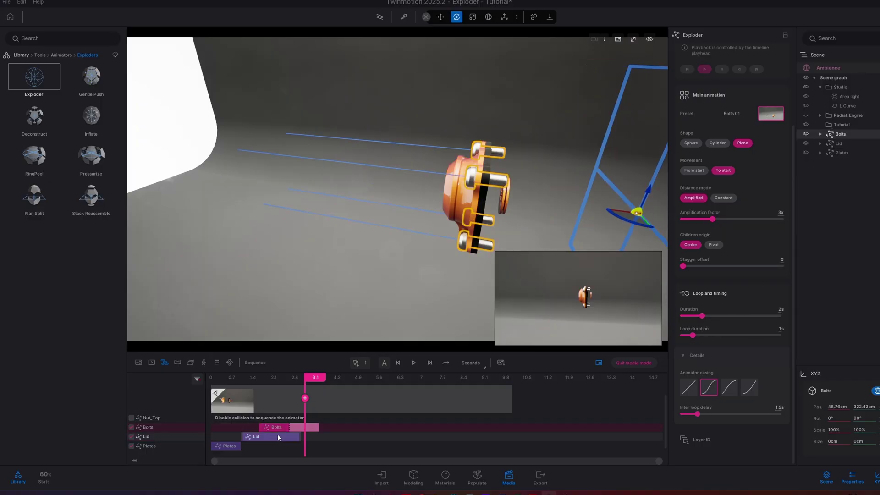
click(277, 434)
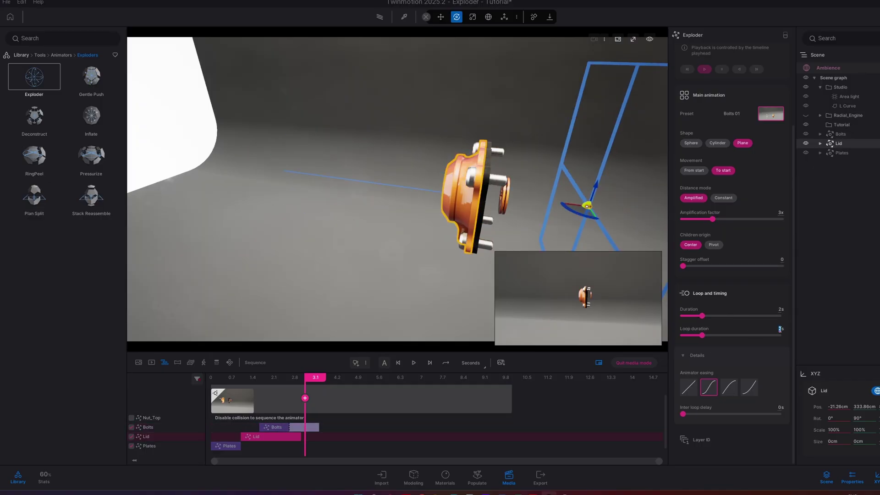
text(1)
key(Return)
drag(330, 385, 231, 377)
click(412, 364)
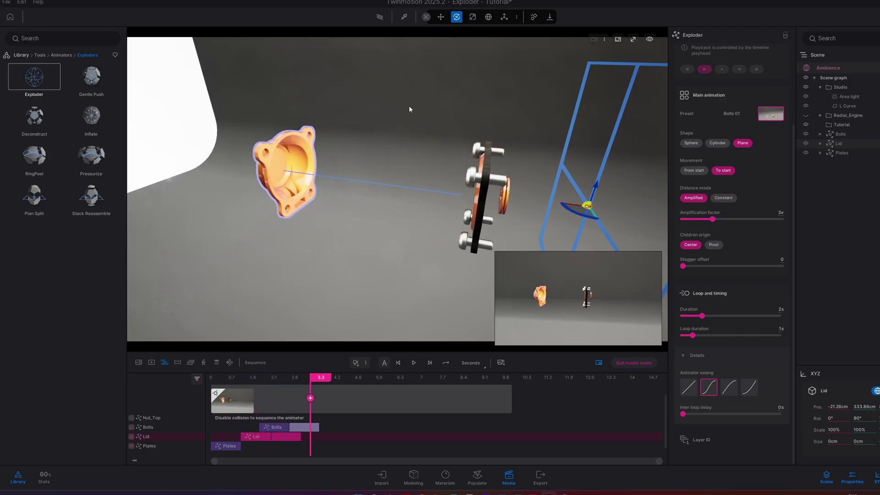
Step: Set the Lid Exploder's loop duration to 3 s and preview the animation
drag(316, 377, 271, 389)
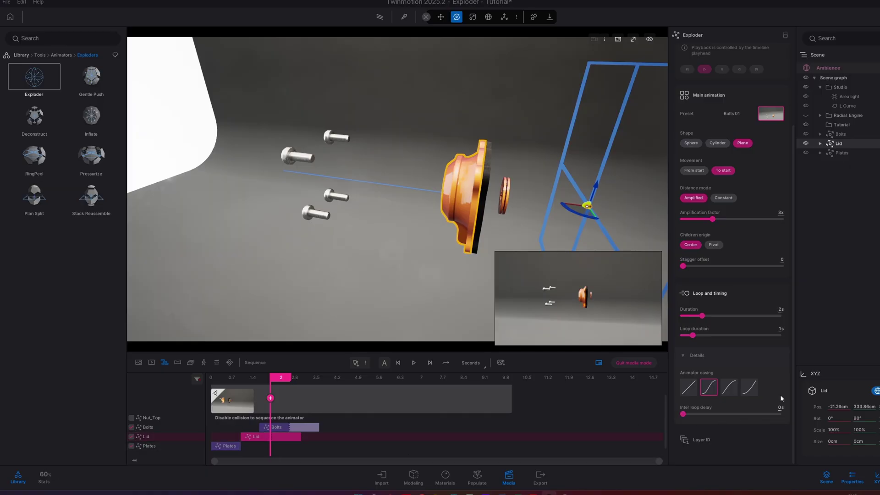
text(3)
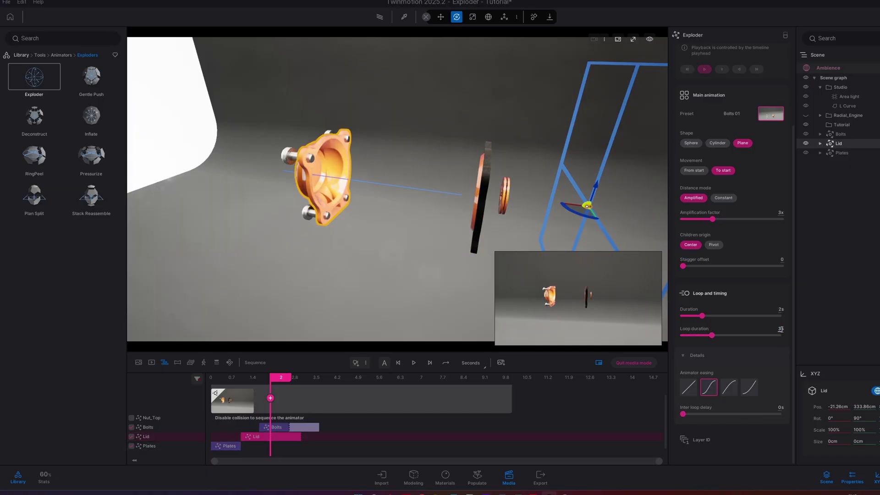
click(248, 382)
key(space)
key(space)
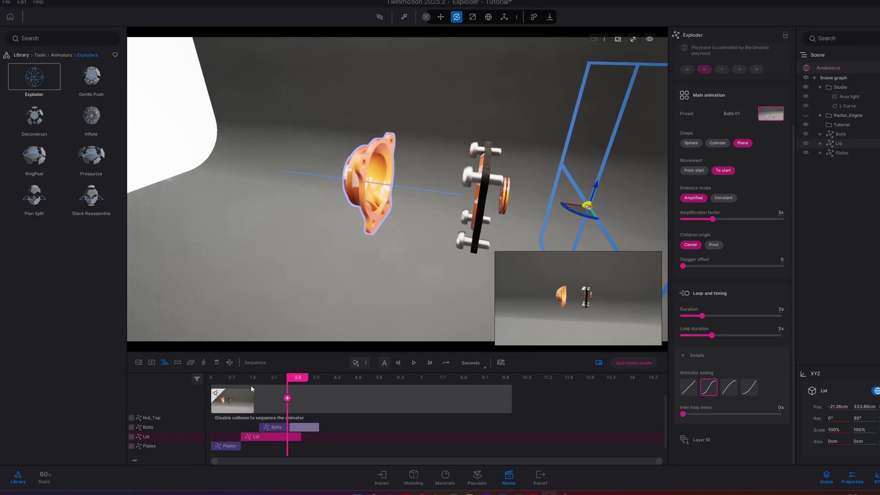
Step: Set the Bolts Exploder's loop duration to 3 s and play the sequence to check the bolts' motion
click(276, 427)
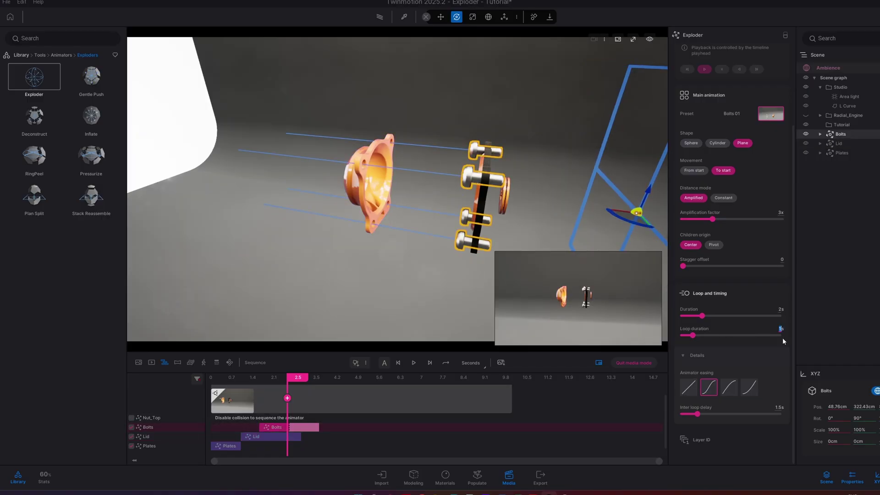
text(3)
key(Return)
click(233, 380)
key(space)
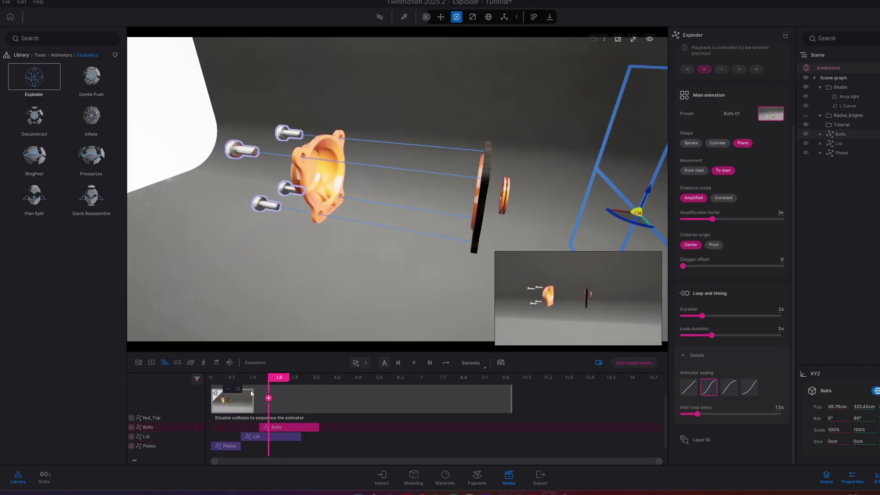
drag(264, 382, 219, 383)
key(space)
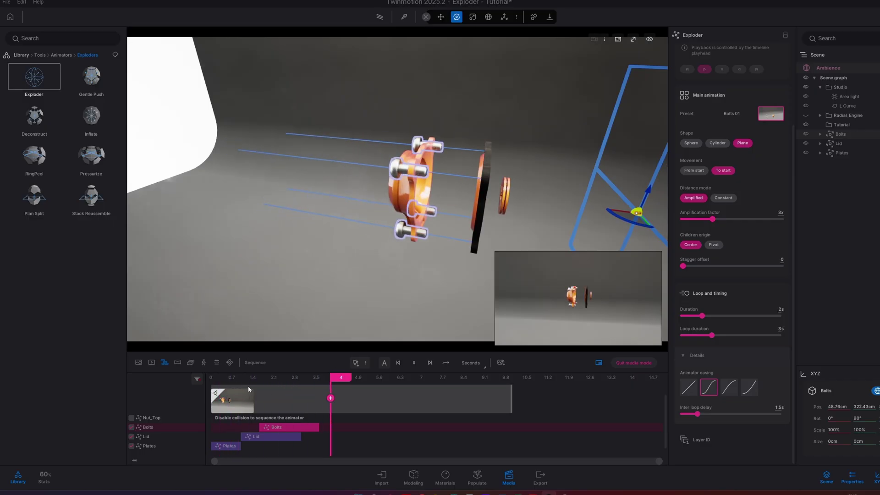
Step: Try stretching the Bolts clip's end to about 5.4 s, and set the Exploder's duration and loop duration to 1 s
drag(353, 380, 323, 388)
drag(319, 428, 372, 428)
drag(333, 382, 223, 393)
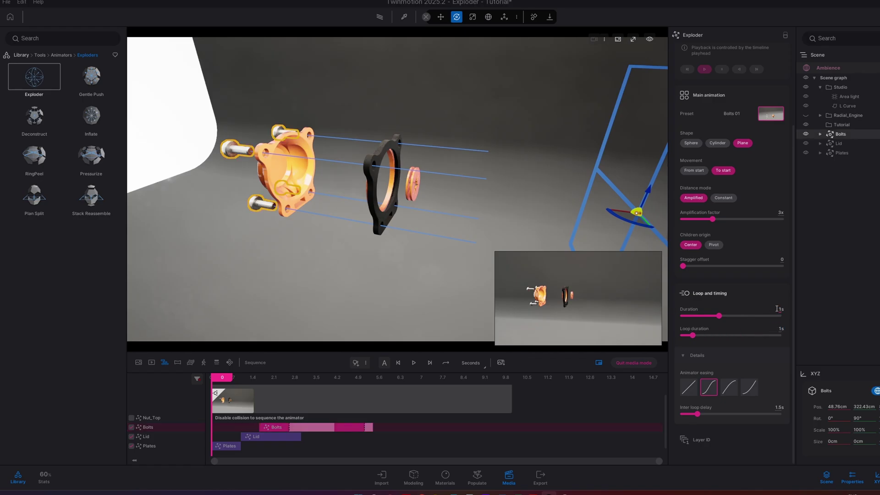
Step: Set the Lid Exploder's duration and loop duration to 1 s, and play the sequence while viewing the assembly from its front
click(275, 436)
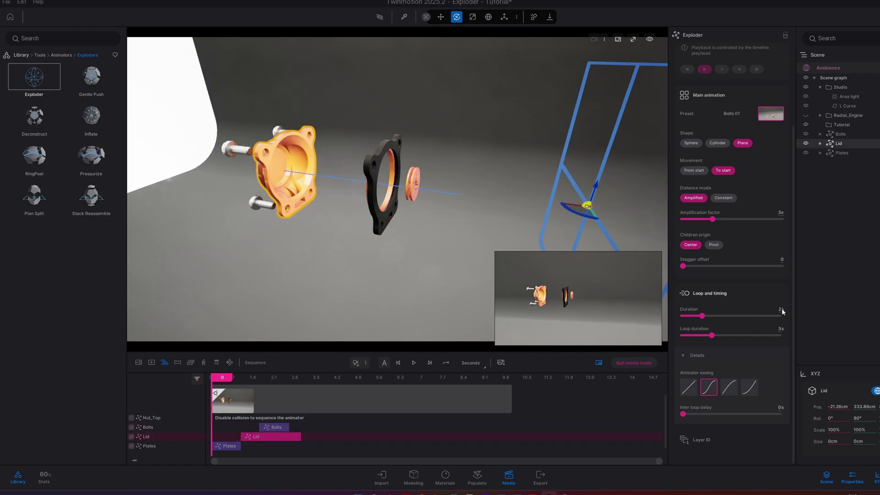
click(412, 363)
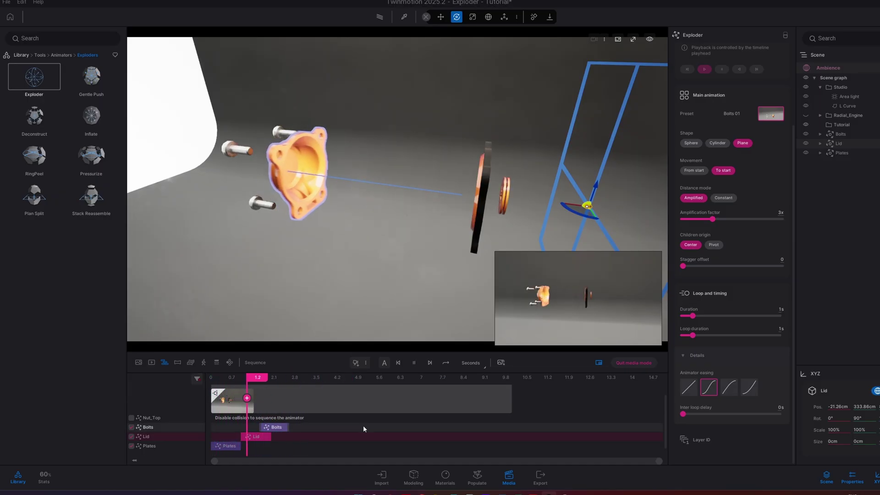
shift+middle_drag(361, 257, 495, 257)
scroll(354, 277, up, 3)
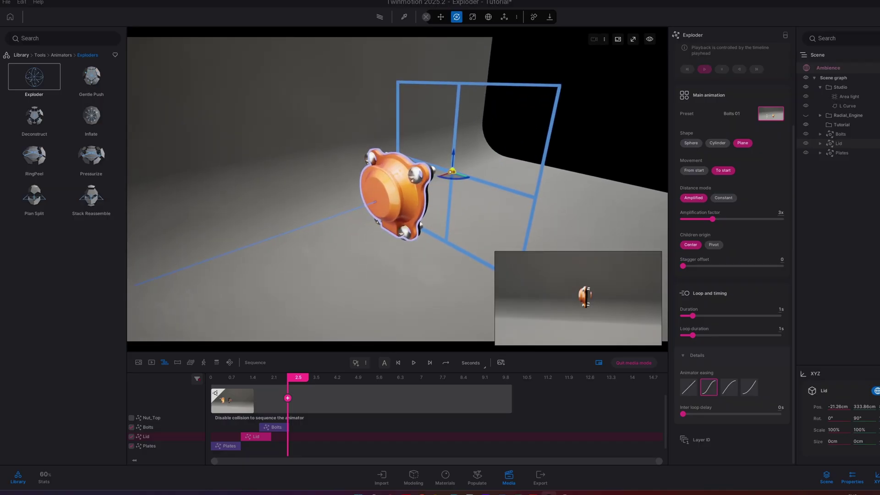